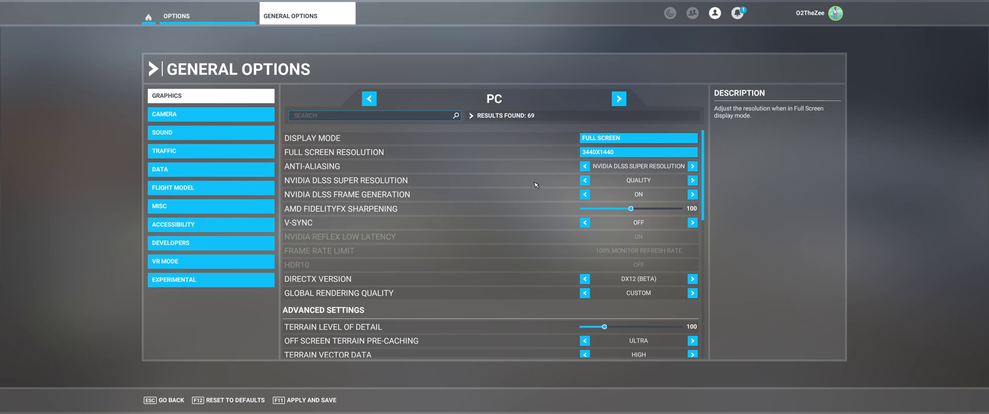
Turn off NVIDIA DLSS Frame Generation in the graphics settings and save the change.
left_click(585, 194)
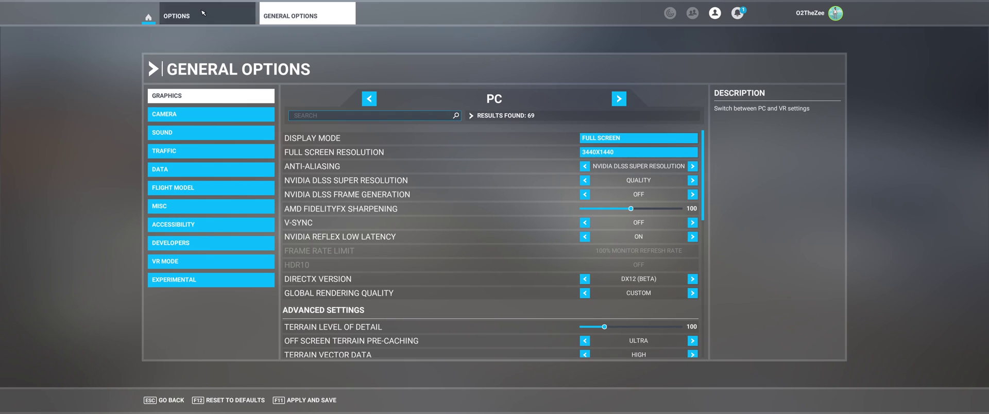
left_click(218, 22)
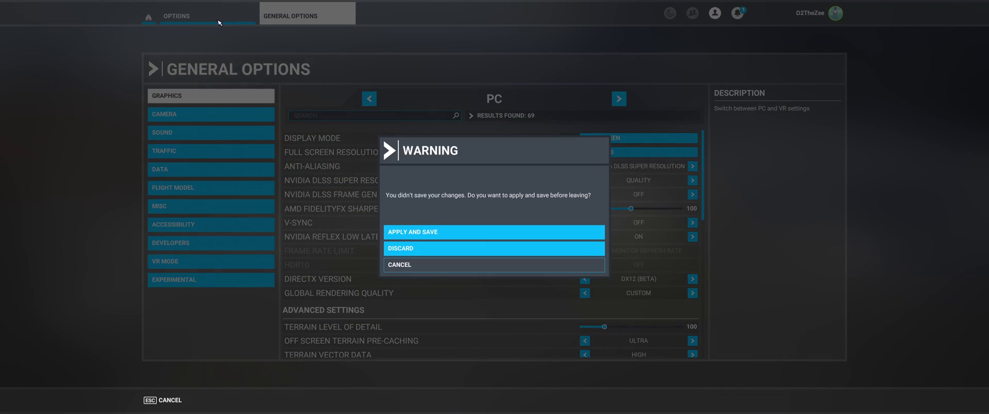
left_click(429, 232)
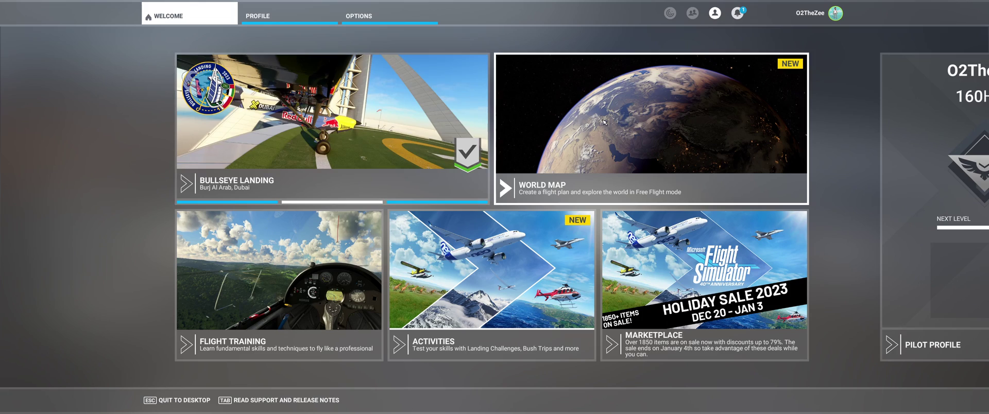
Open the world map and set the departure airport to EGGW Luton, London.
left_click(520, 140)
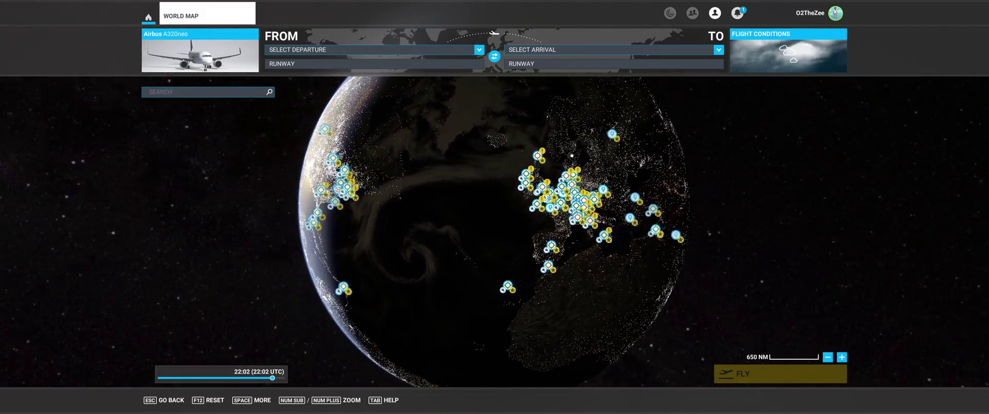
left_click(349, 51)
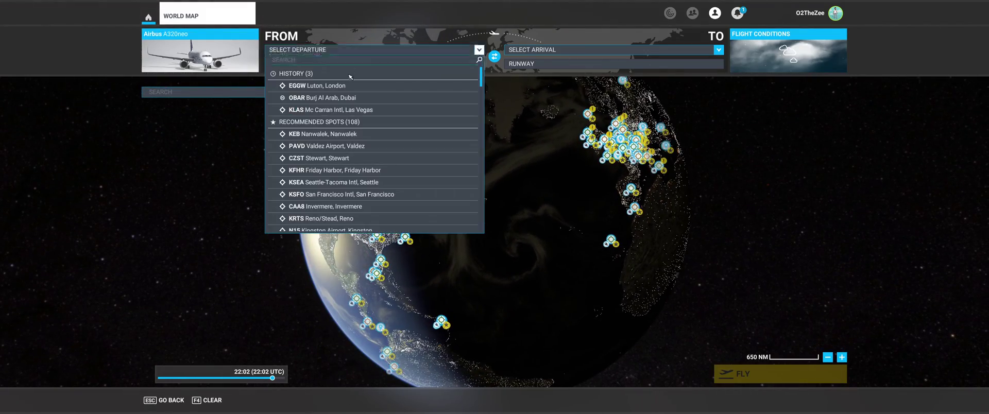
left_click(311, 85)
Set the time in the flight conditions to 09:52 UTC and close them.
left_click(779, 71)
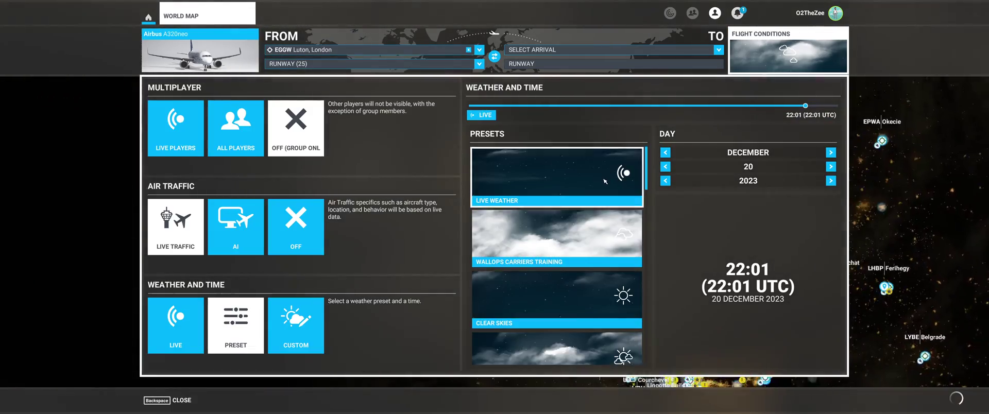
scroll(600, 279, "down", 2)
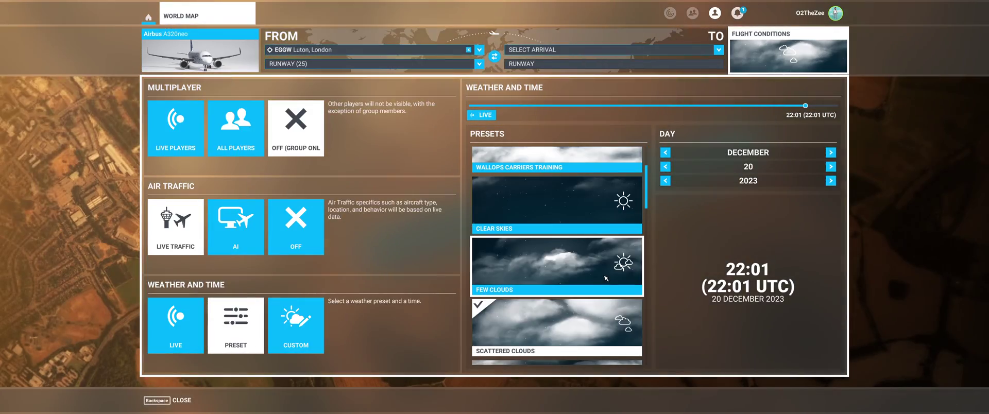
left_click_drag(753, 106, 623, 115)
key("BackSpace")
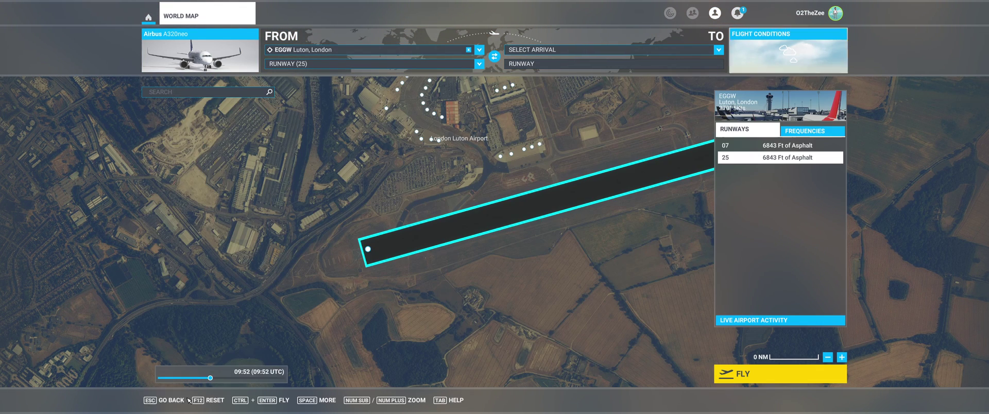
Show the NVIDIA performance overlay and start the flight from runway 25 at Luton.
key("alt+r")
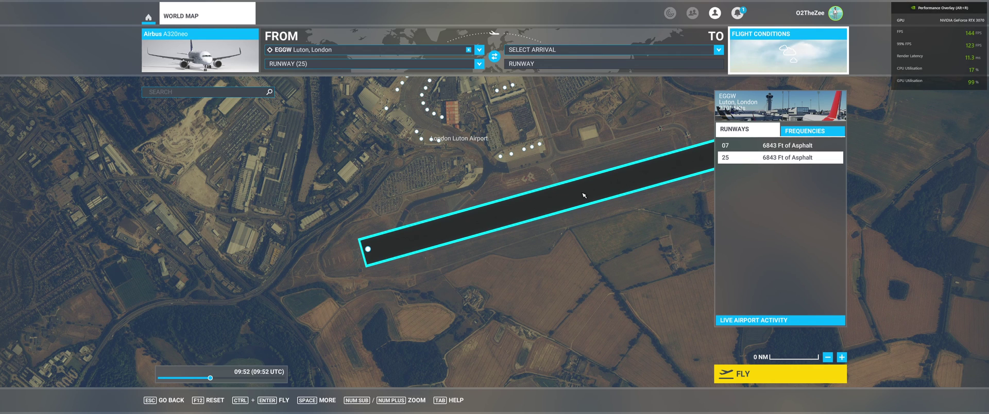
left_click_drag(586, 160, 439, 213)
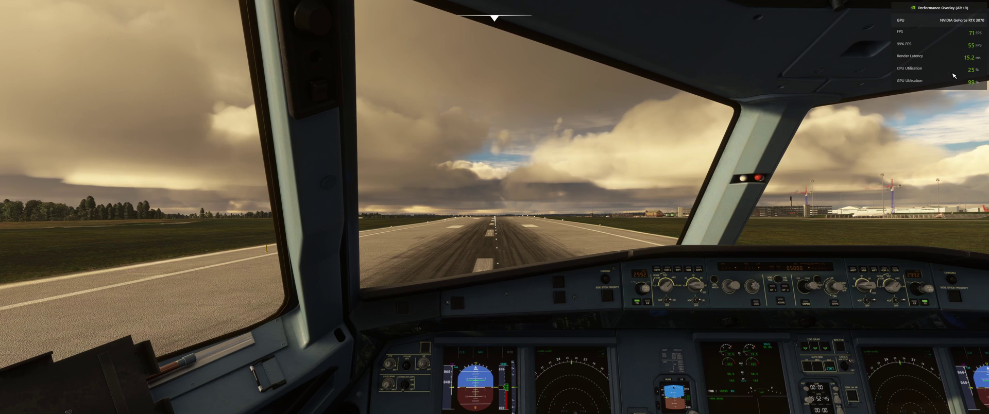
Examine the frame rate on the runway in the external and cockpit views, including the lower instrument panel.
key("End")
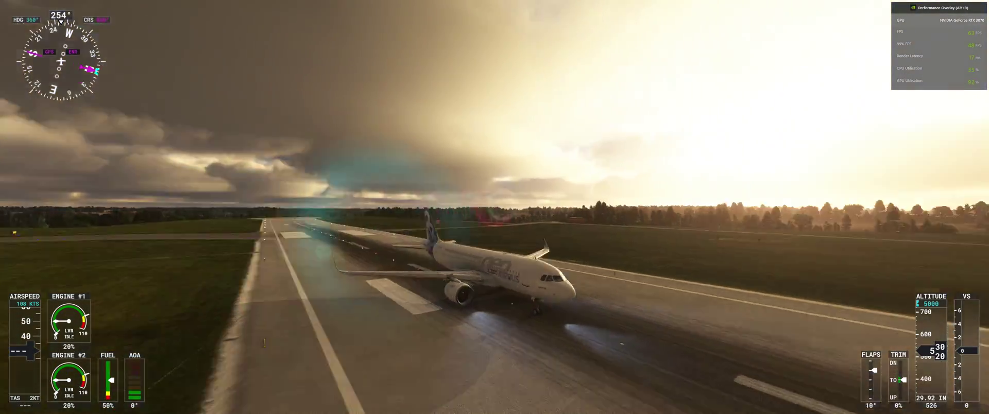
key("End")
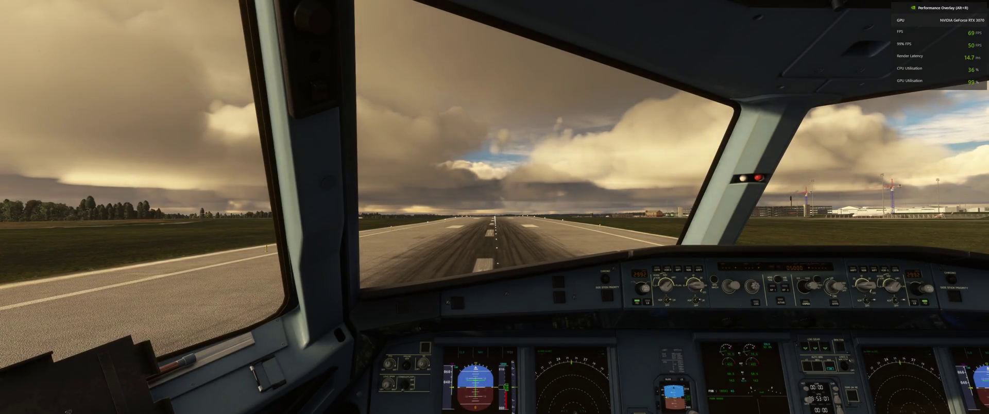
right_click(494, 207)
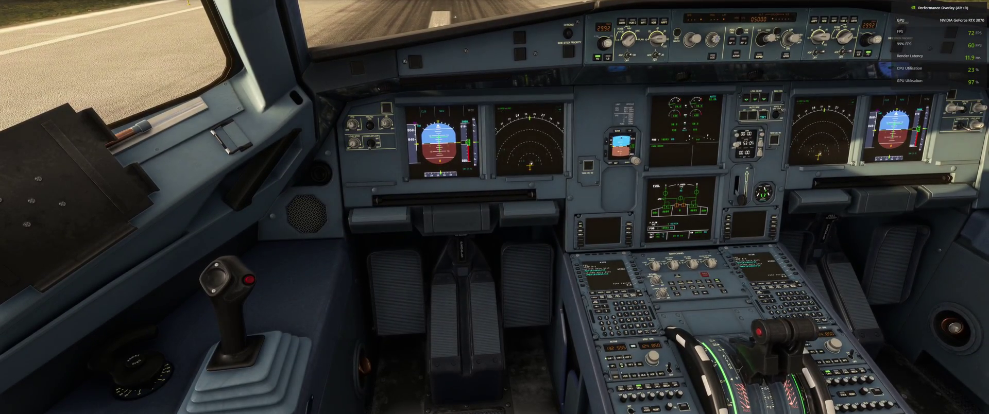
right_click(494, 207)
key("ctrl+space")
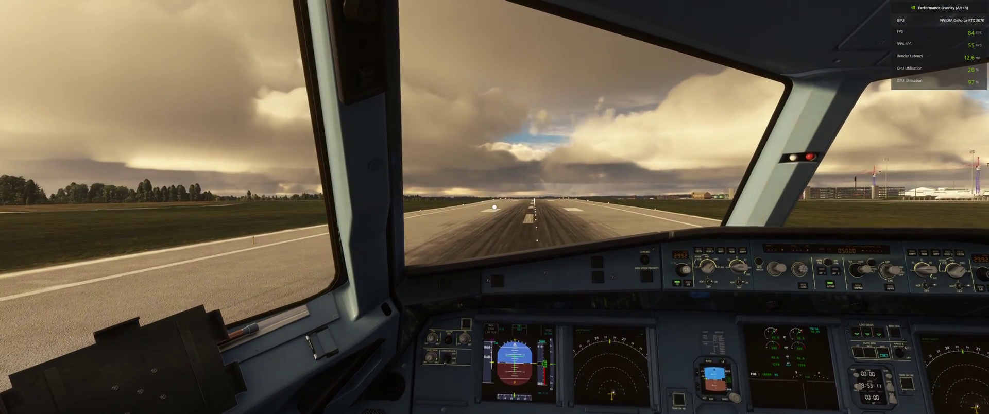
right_click(494, 207)
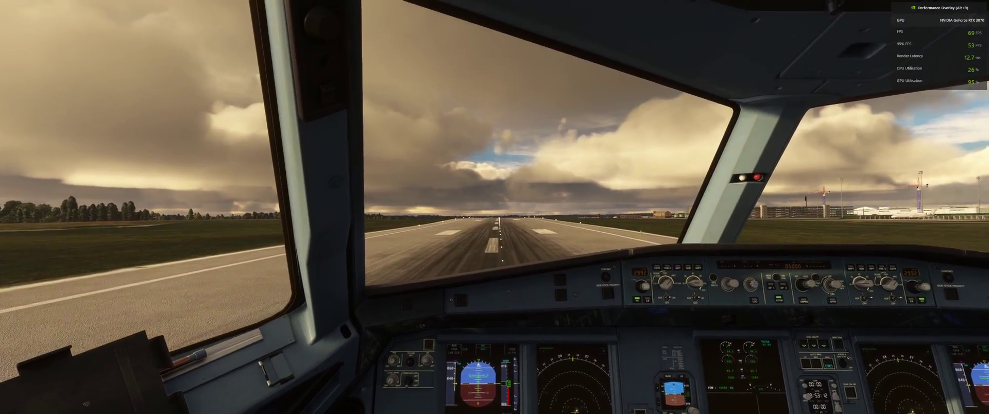
Compare performance between the external and cockpit views during the takeoff roll and lift-off.
key("End")
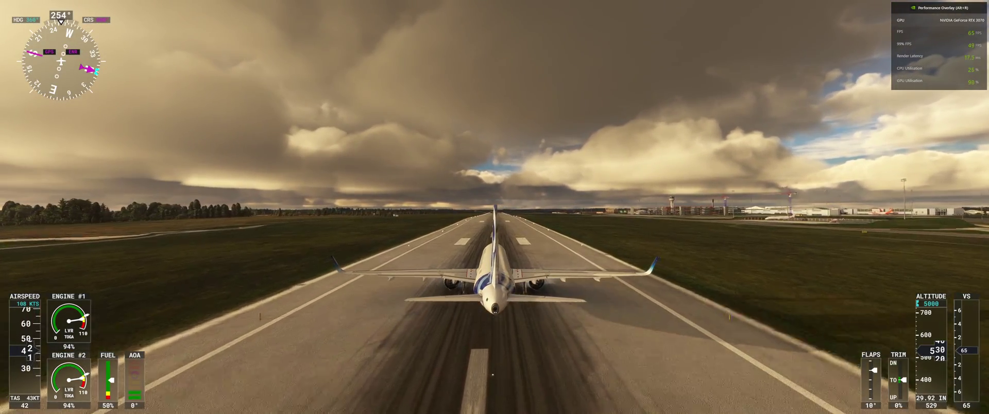
key("End")
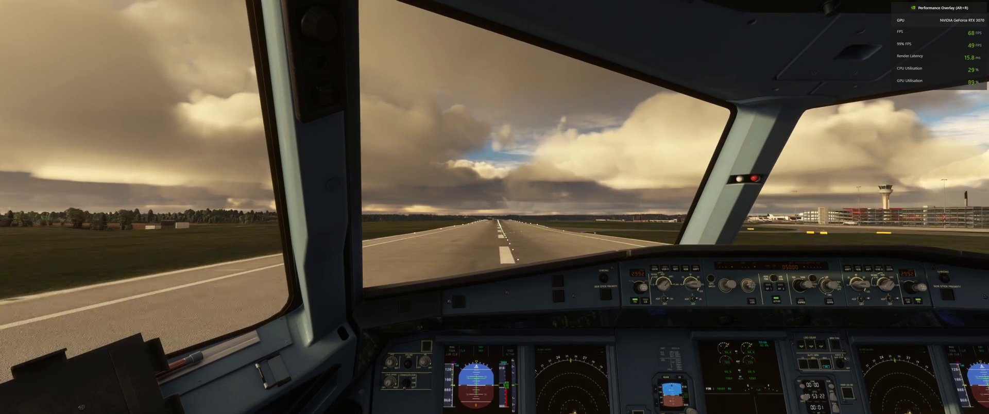
key("End")
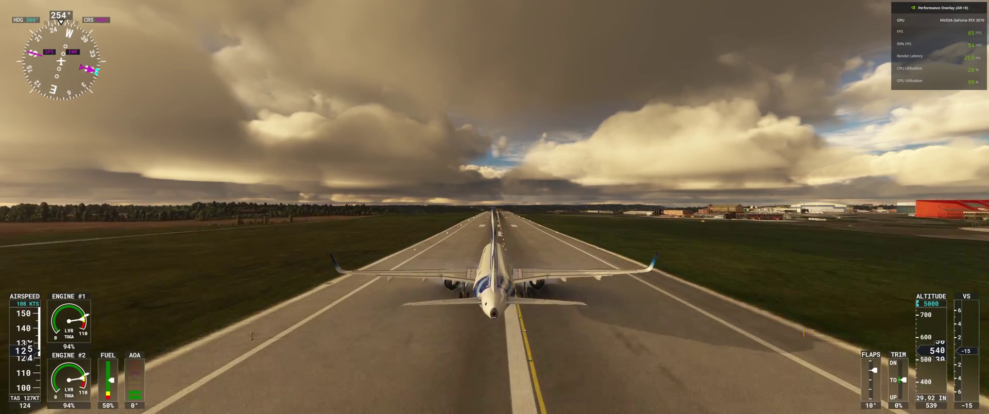
key("End")
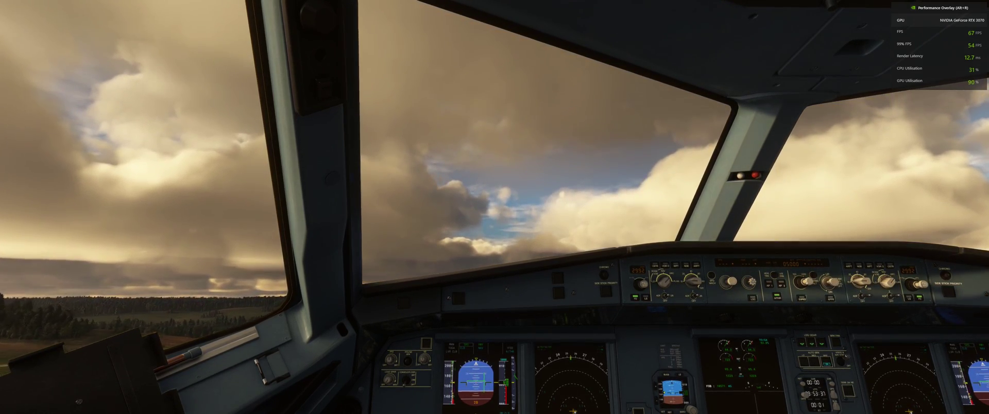
Examine performance during the climb over Luton by looking around the cockpit and orbiting the aircraft externally.
right_click(494, 207)
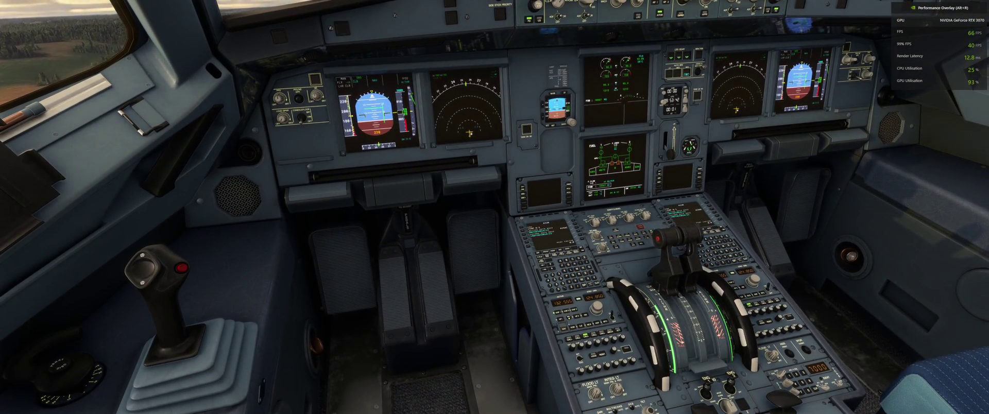
right_click(494, 207)
key("End")
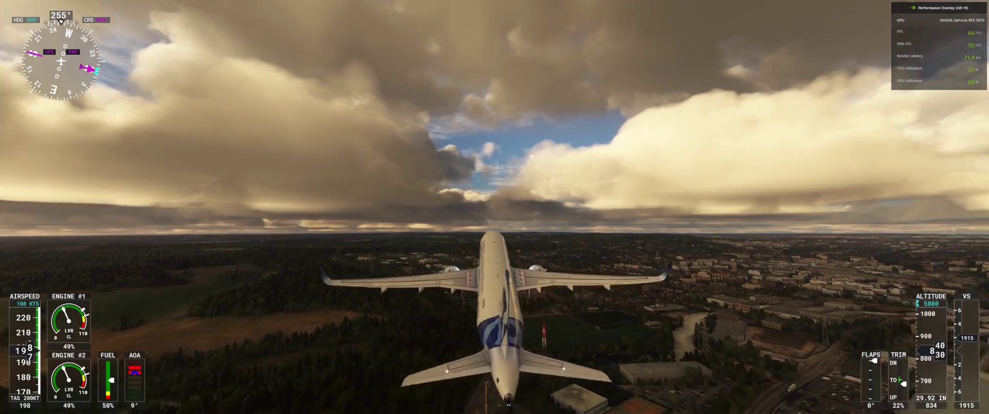
right_click(495, 207)
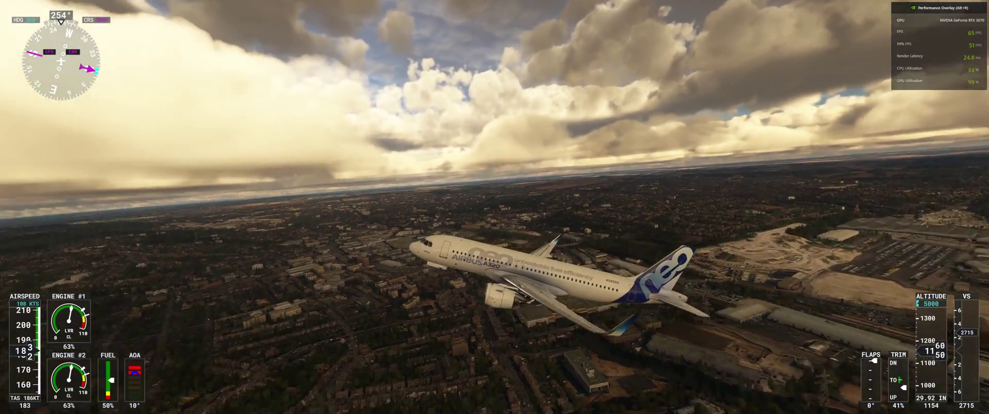
key("End")
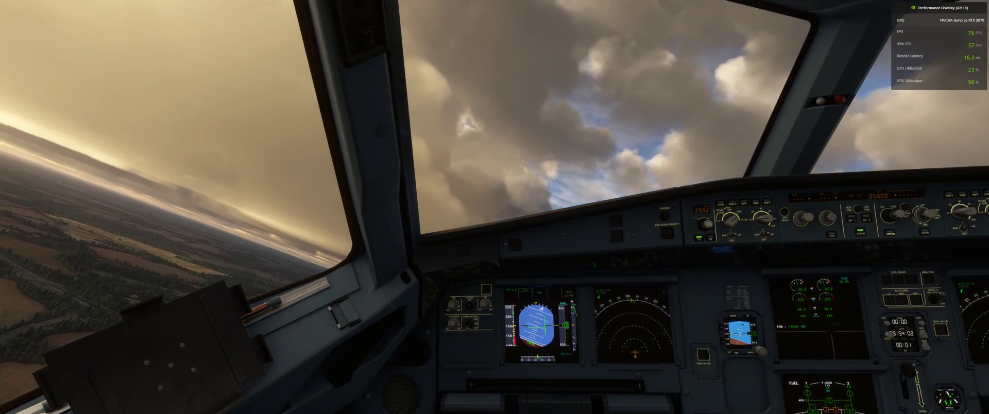
key("End")
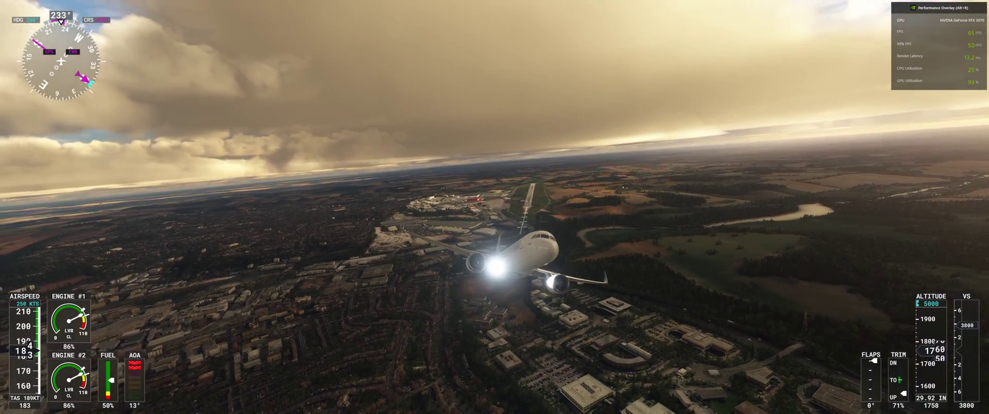
key("End")
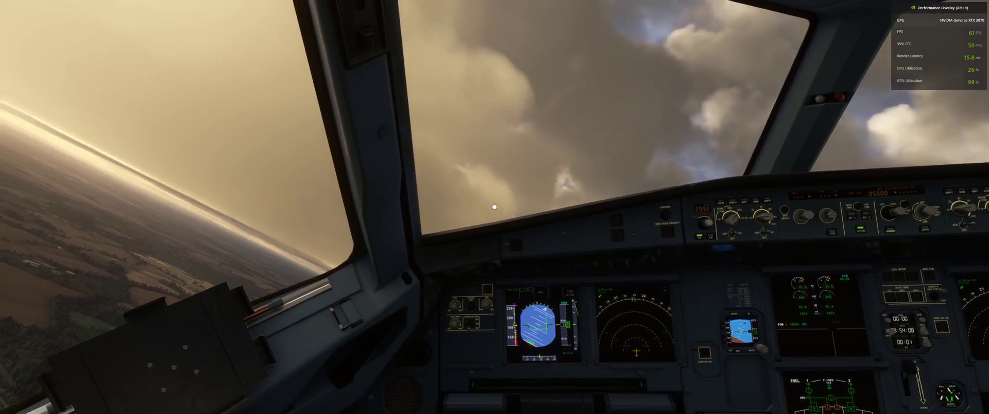
Pause the flight, turn on NVIDIA DLSS Frame Generation in the general graphics options and save the change.
key("Escape")
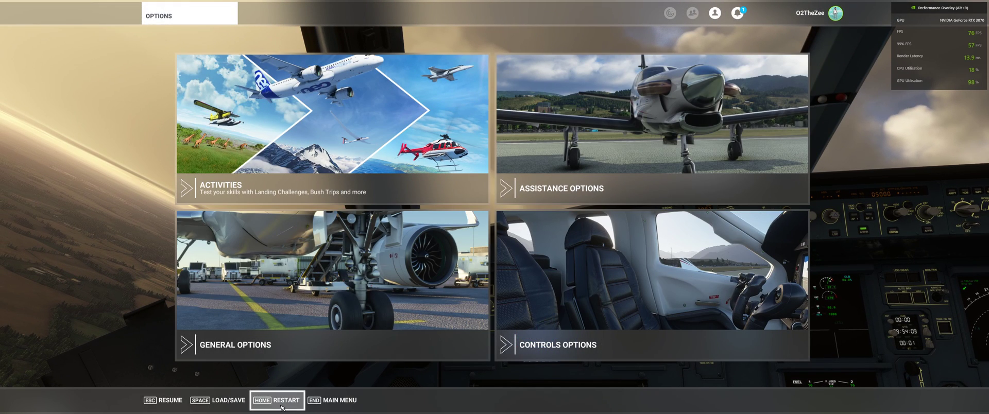
left_click(332, 289)
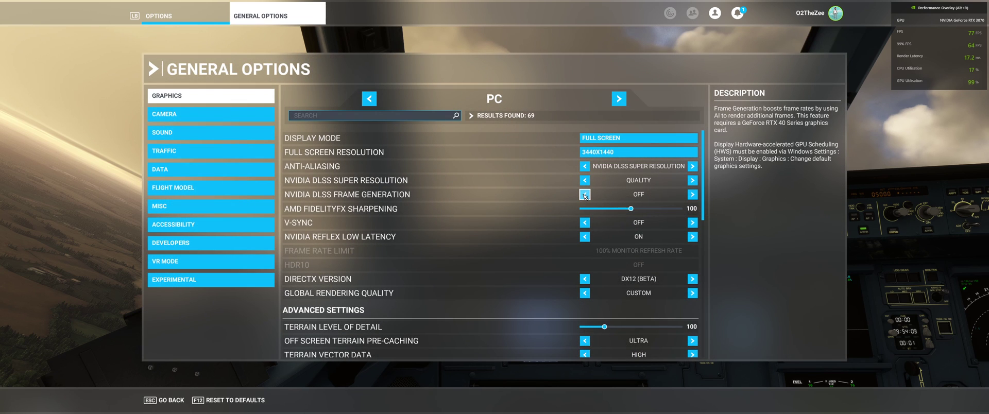
left_click(585, 195)
left_click(304, 400)
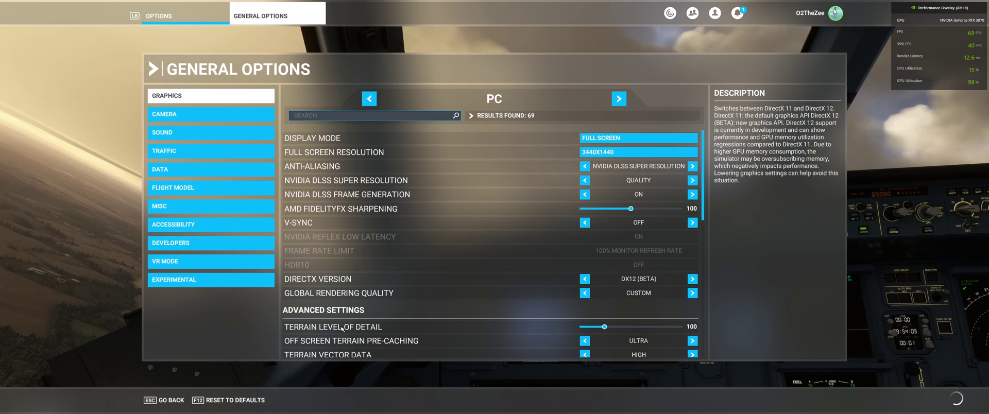
Return to the pause menu, restart the flight at Luton and enter the cockpit ready to fly.
left_click(168, 400)
left_click(281, 400)
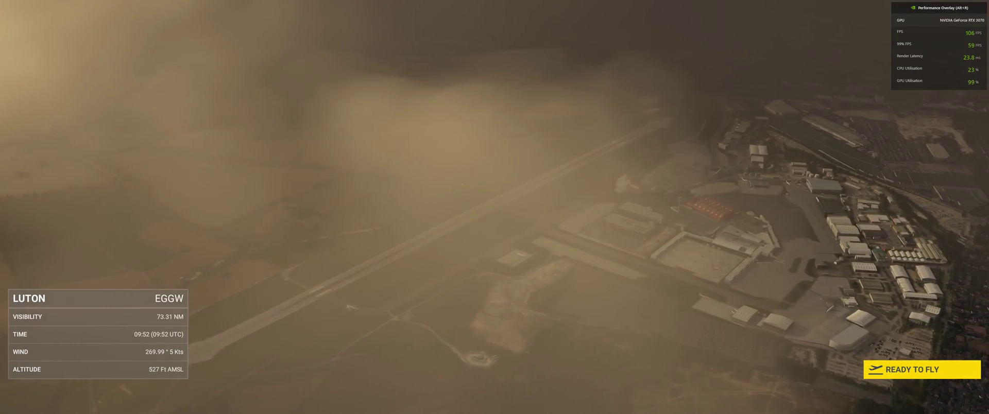
left_click(936, 376)
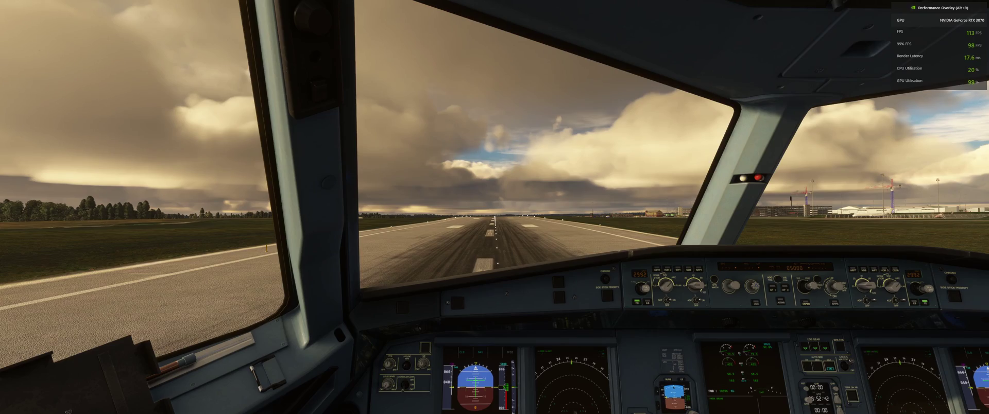
Examine the frame rate with Frame Generation on in the external and cockpit views on the runway.
key("End")
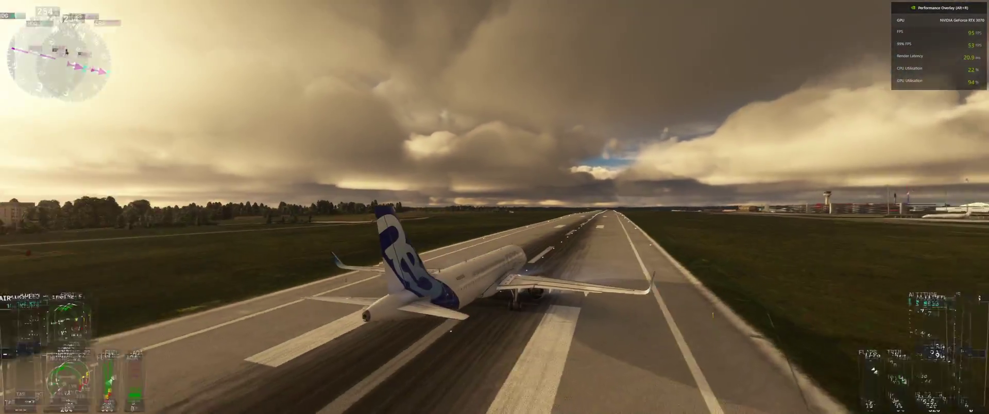
key("End")
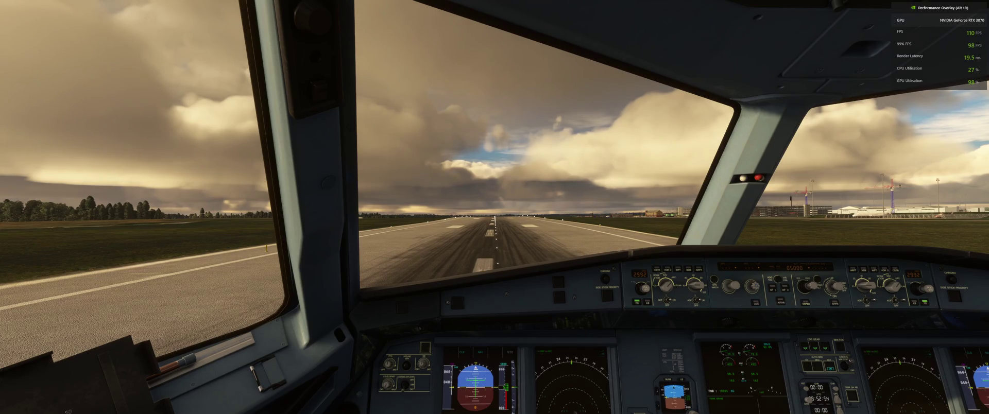
right_click(495, 207)
key("End")
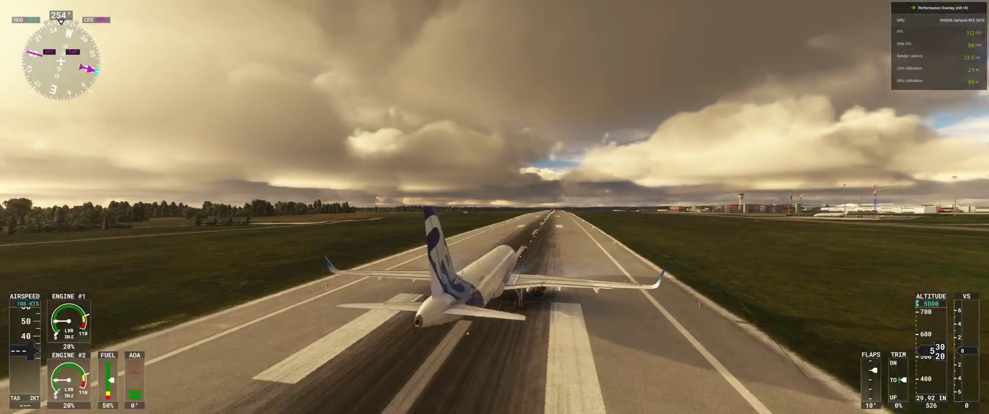
key("End")
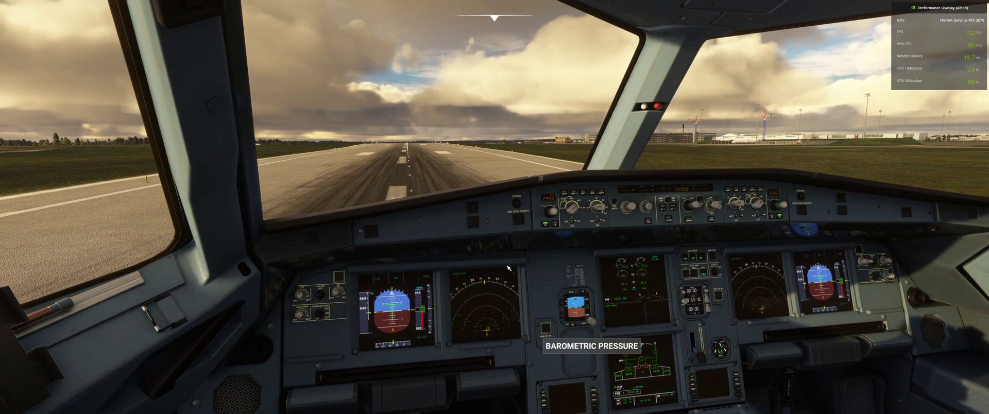
right_click(526, 295)
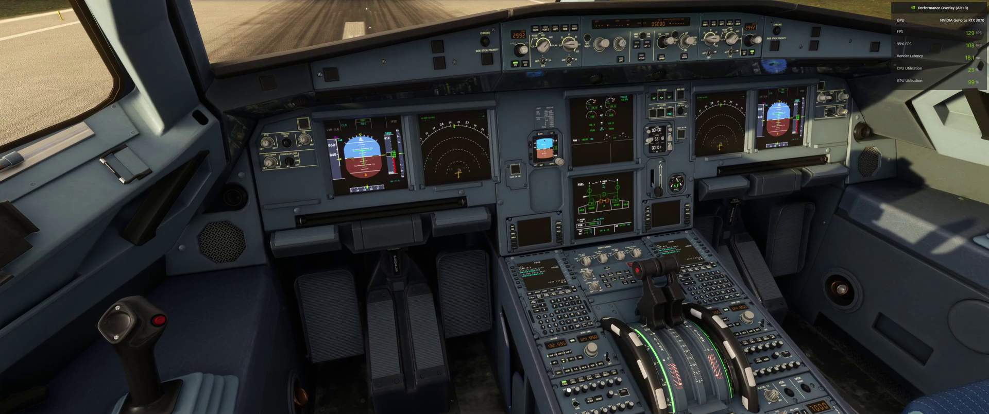
Examine the frame rate with Frame Generation on during the takeoff roll, looking around the cockpit and checking the external view.
right_click(494, 207)
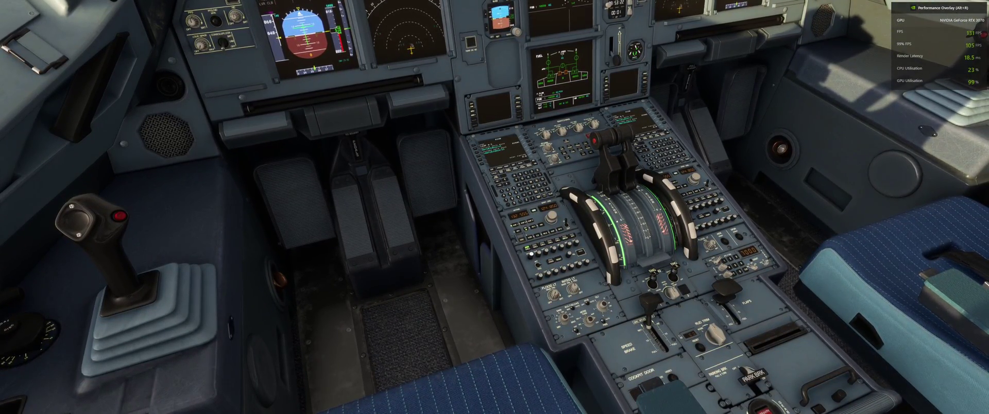
right_click(495, 207)
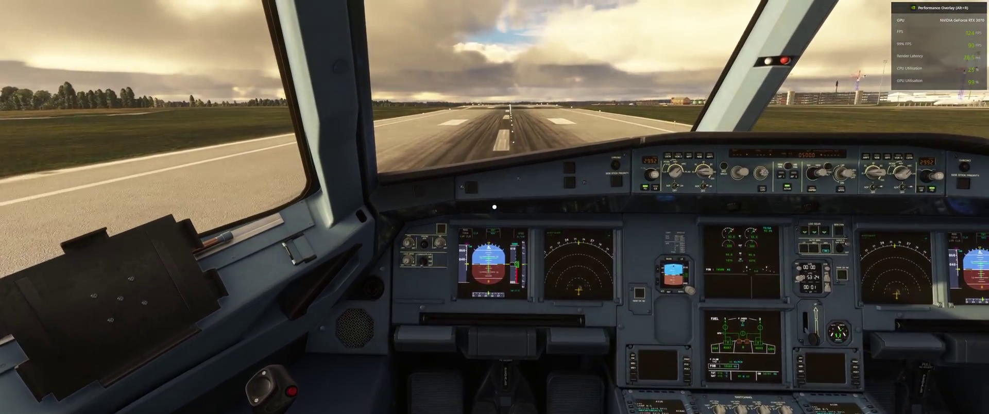
key("End")
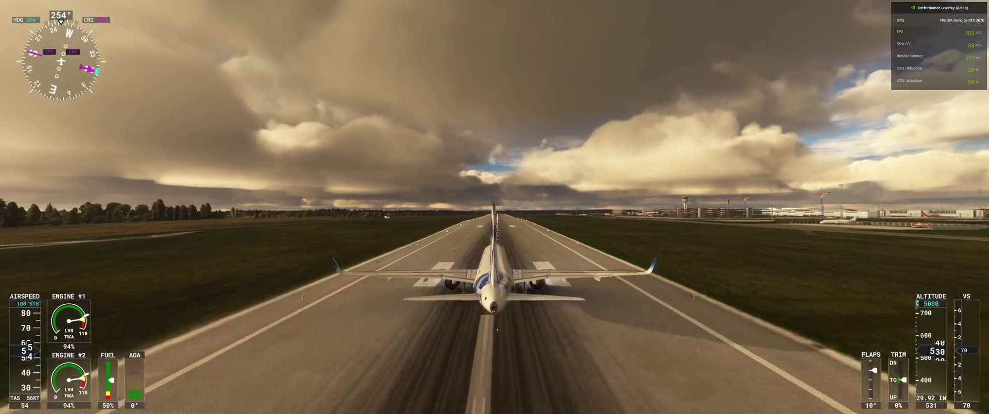
key("End")
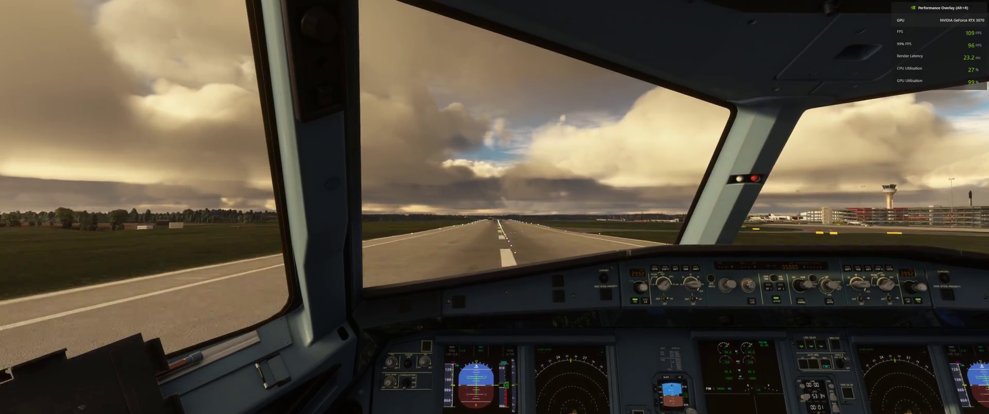
Examine performance with Frame Generation on during the climb by alternating between the external and cockpit views and orbiting the aircraft.
key("End")
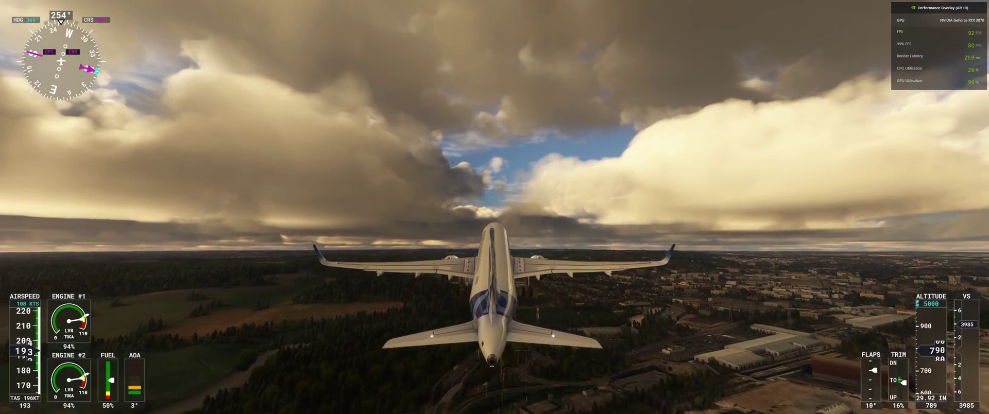
key("End")
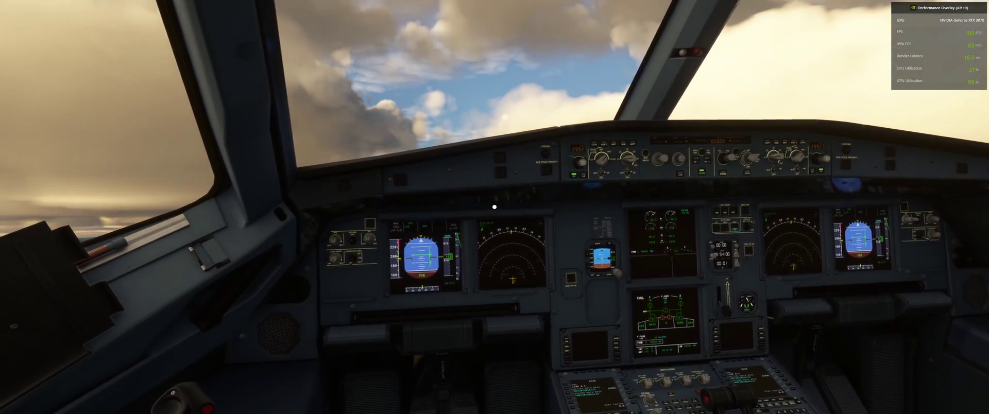
key("End")
key("Left")
key("Right")
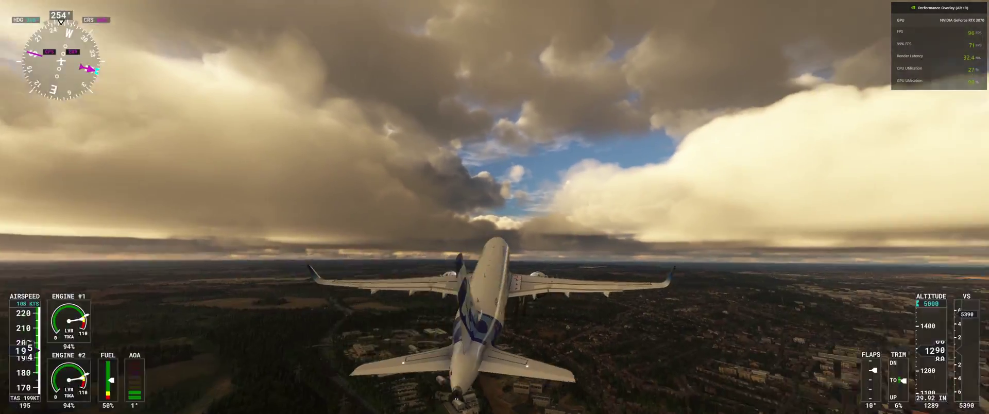
key("Left")
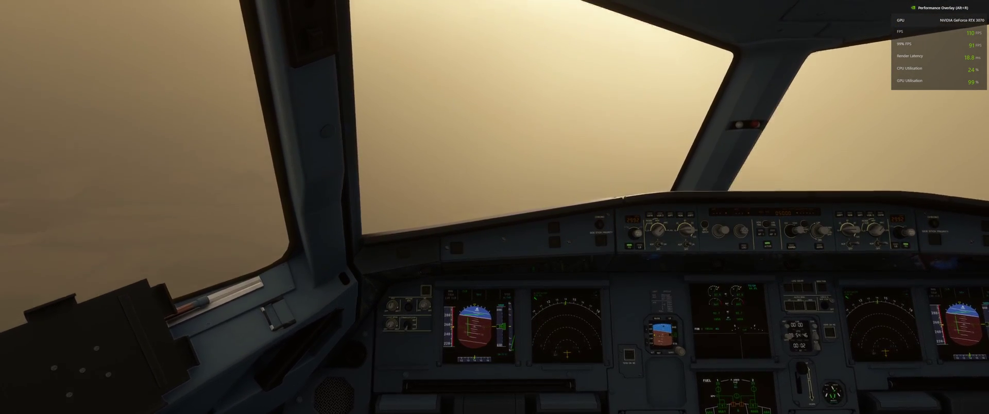
key("End")
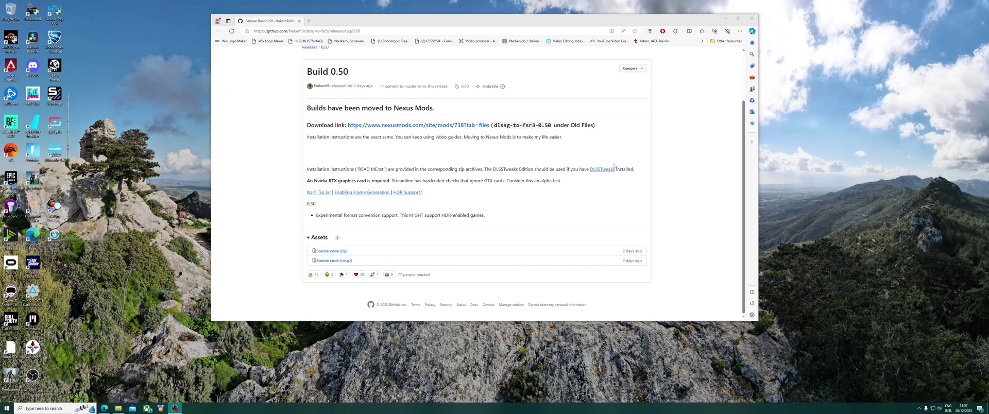
Follow the Nexus Mods link on the Build 0.50 page, download the main file dlssg-to-fsr3-0.60 at slow speed and minimize the browser.
left_click(469, 125)
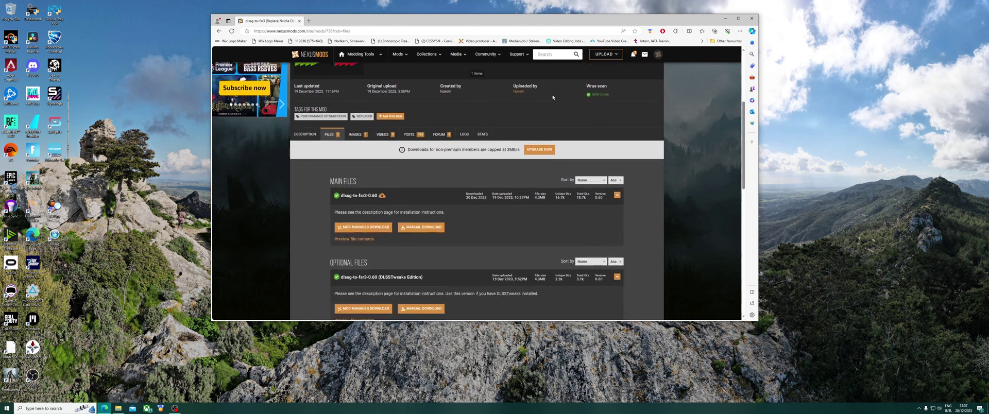
scroll(552, 99, "down", 1)
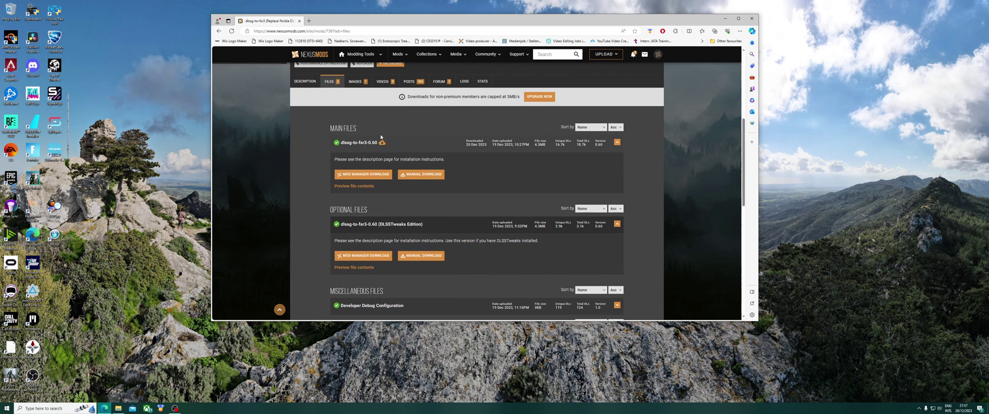
left_click(420, 175)
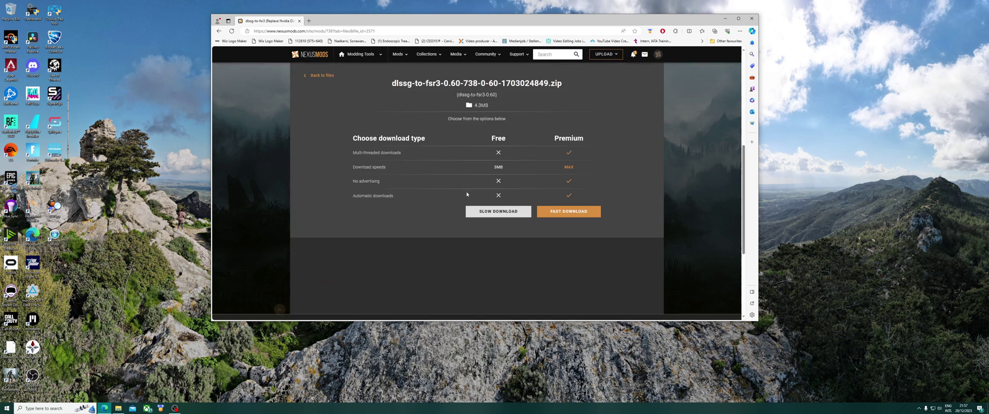
left_click(498, 212)
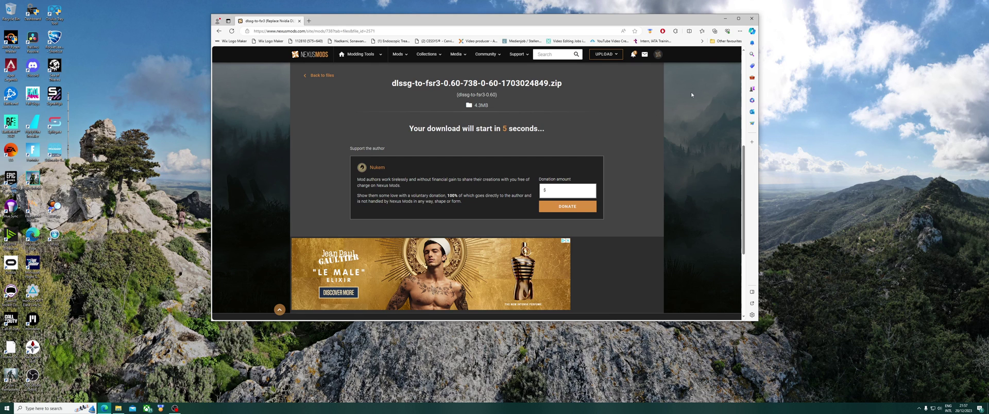
left_click(725, 19)
Open the extracted dlssg-to-fsr3-0.60 folder in Downloads in File Explorer and move its window aside.
double_click(7, 17)
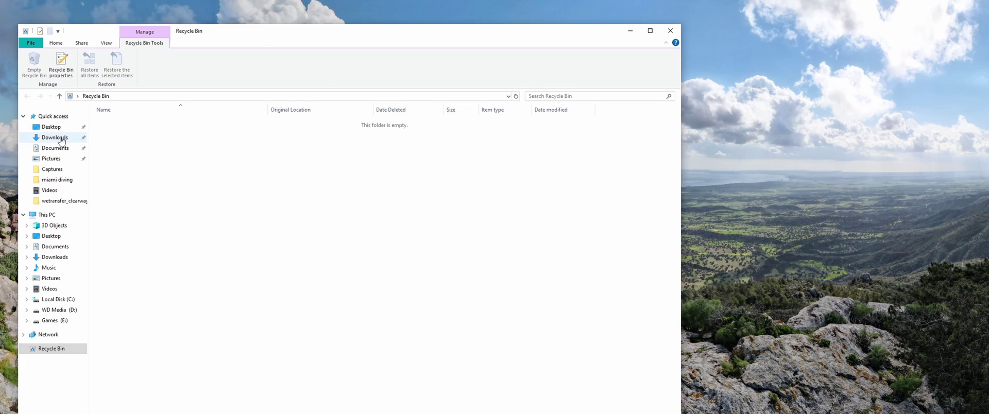
left_click(210, 162)
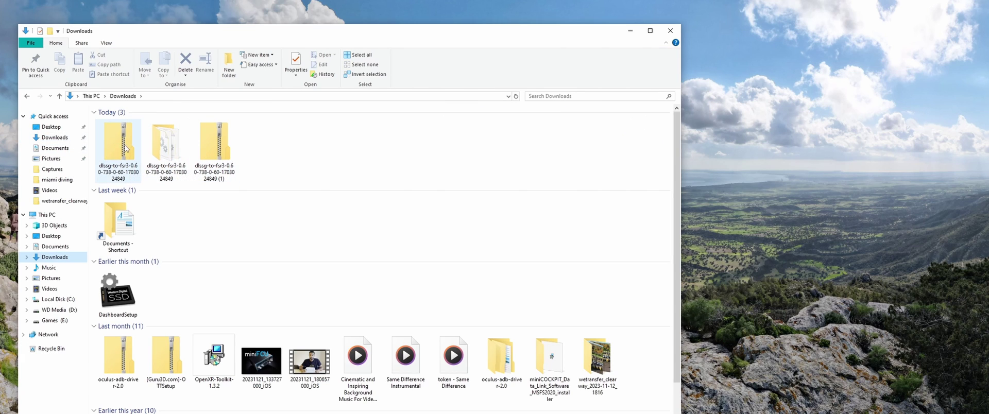
double_click(163, 159)
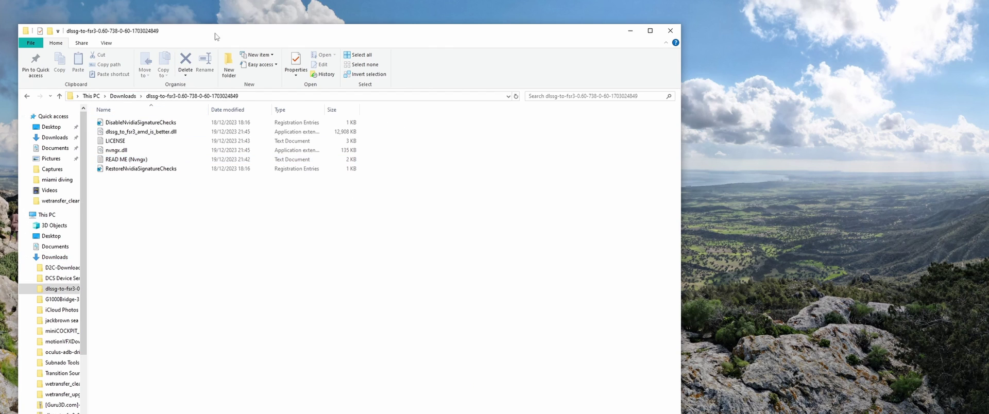
left_click_drag(216, 37, 549, 39)
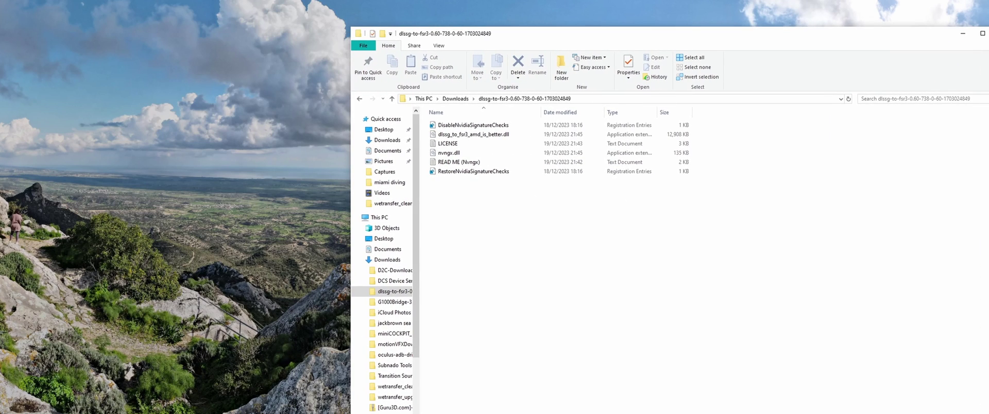
Bring up the WD Media (D:) drive window and arrange it side by side with the mod folder window.
left_click(163, 412)
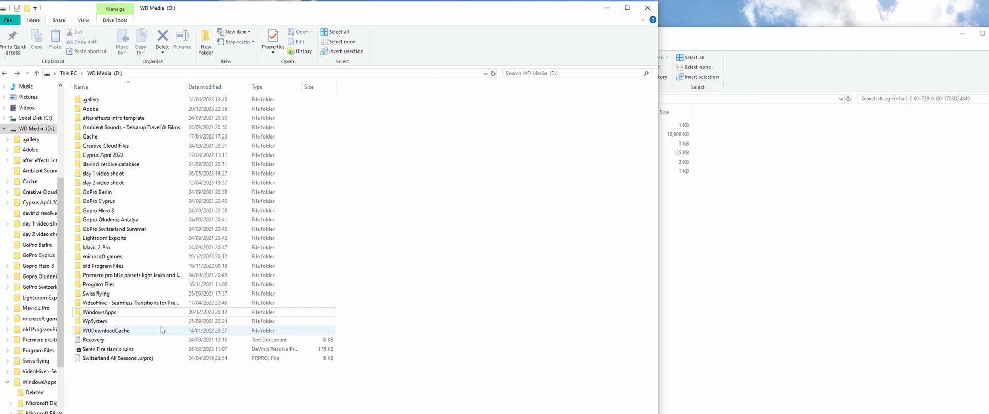
left_click_drag(449, 12, 389, 13)
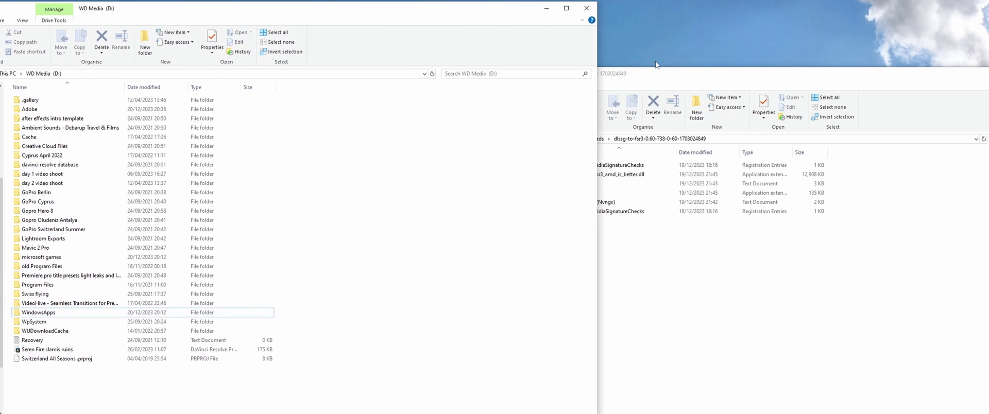
left_click_drag(731, 75, 874, 32)
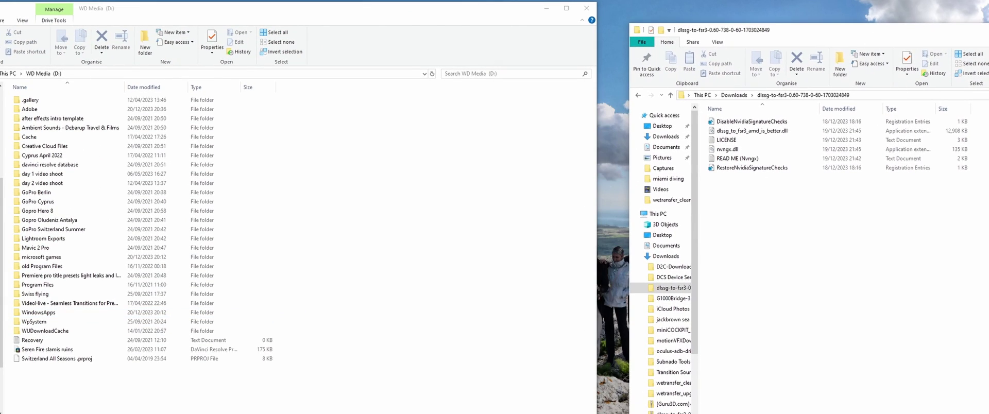
Examine the Microsoft.FlightSimulator folder inside WindowsApps on the D: drive, return to the drive's root and minimize the window.
double_click(82, 314)
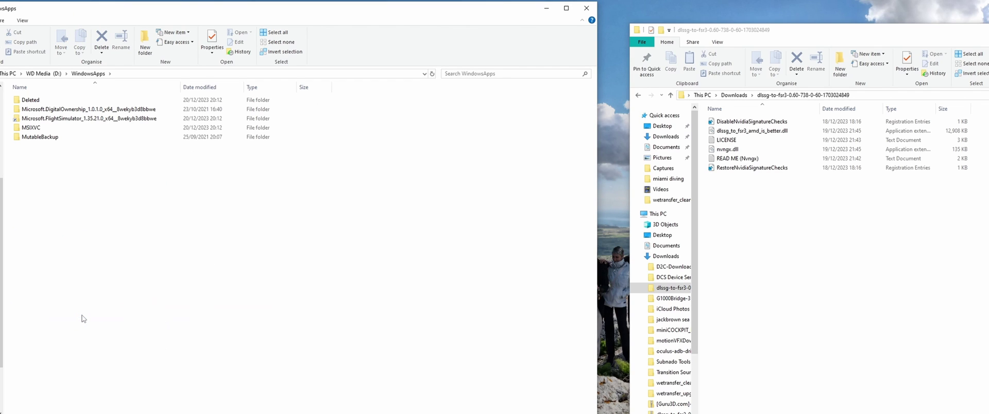
double_click(146, 119)
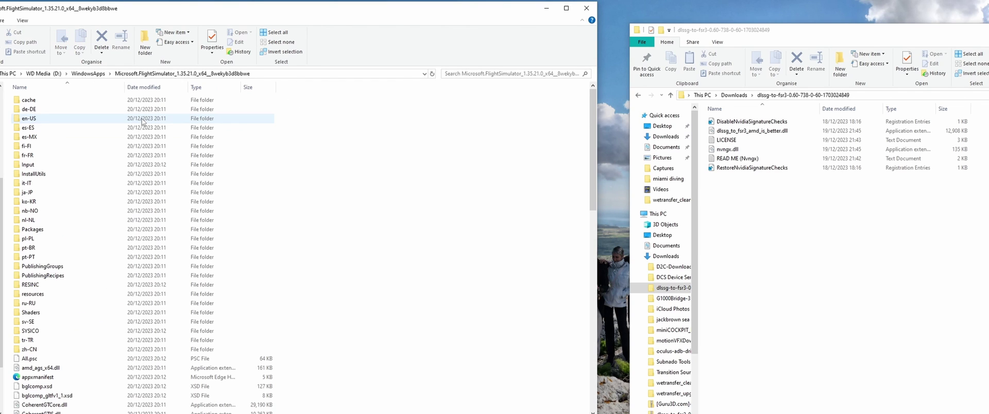
scroll(264, 318, "down", 5)
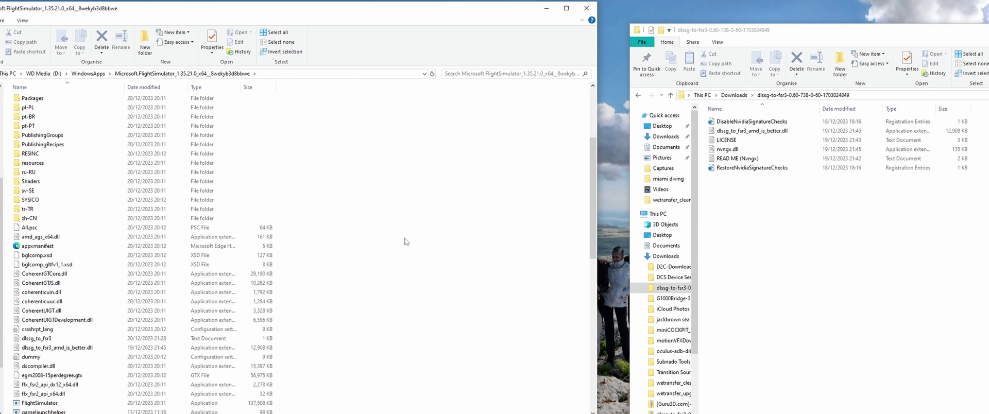
key("alt+Left")
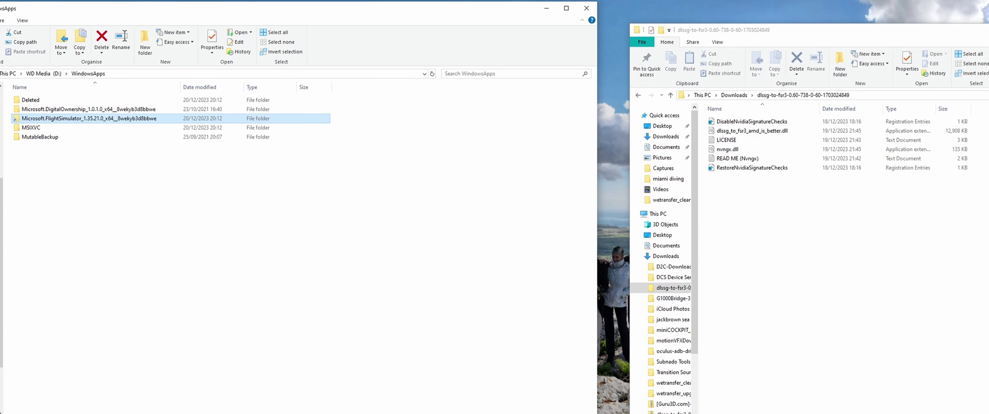
key("alt+Left")
left_click(546, 8)
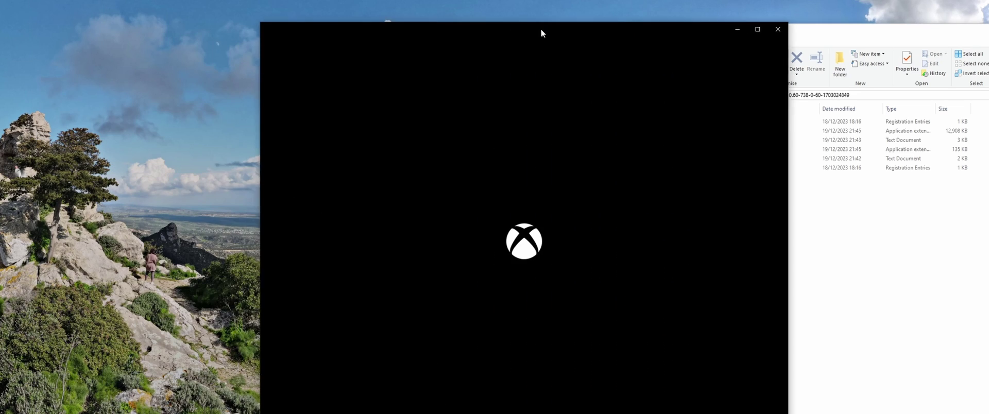
In the Xbox app, view the management options for Microsoft Flight Simulator and close them.
left_click_drag(540, 30, 446, 11)
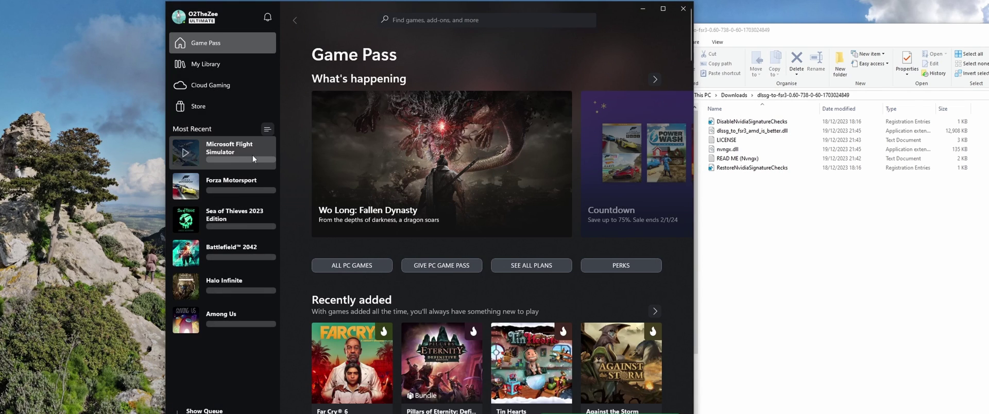
left_click(252, 155)
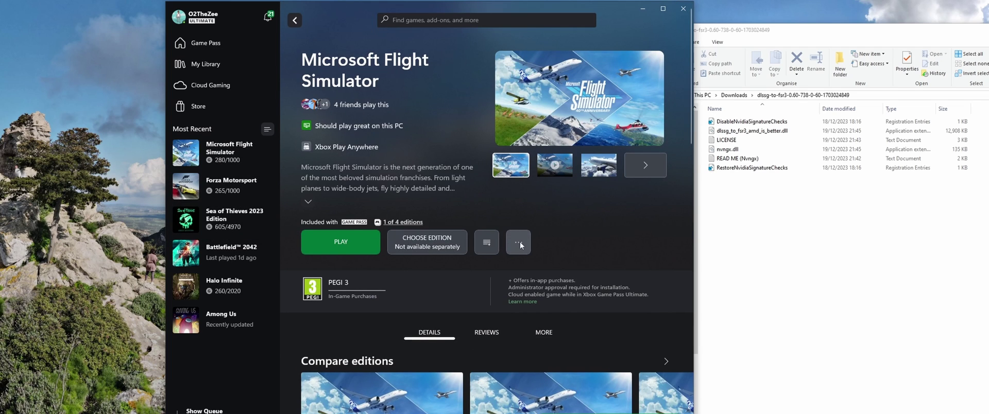
left_click(519, 244)
left_click(518, 283)
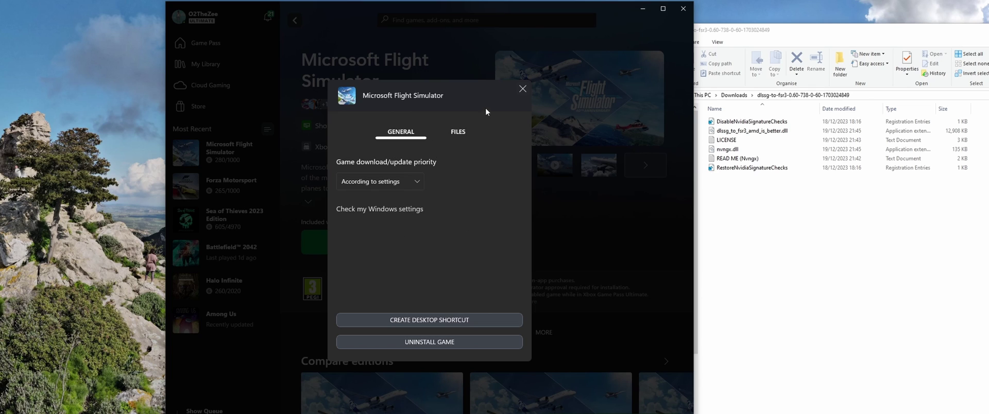
left_click(522, 89)
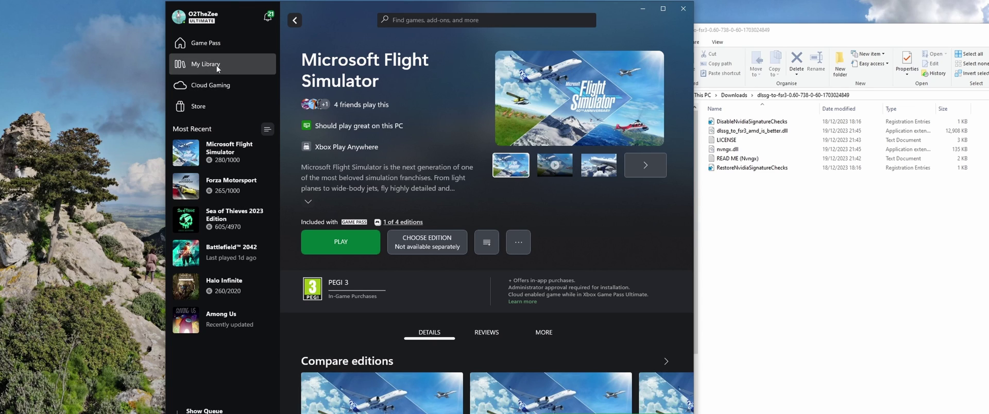
Check the default game install drive in the Xbox app's install options, keep D: selected and return to the mod folder window.
left_click(203, 17)
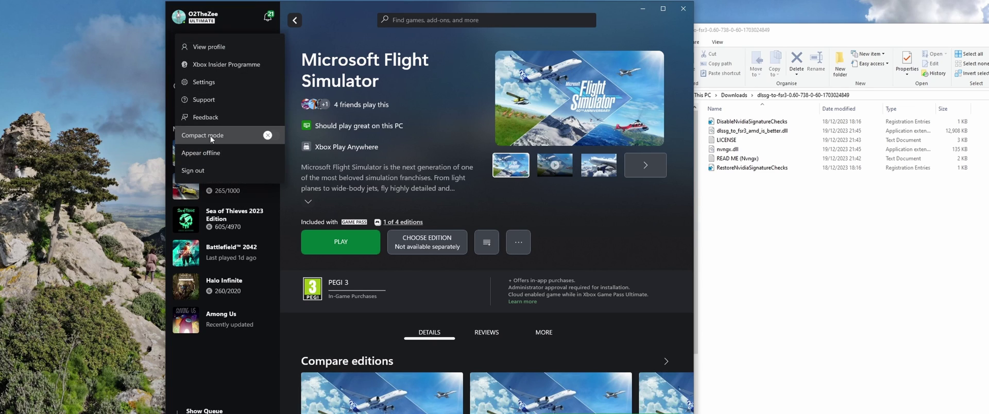
left_click(216, 87)
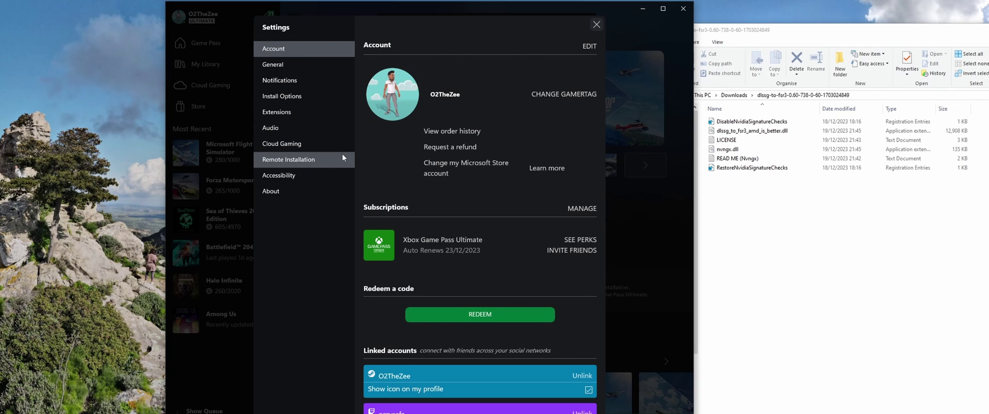
left_click(292, 98)
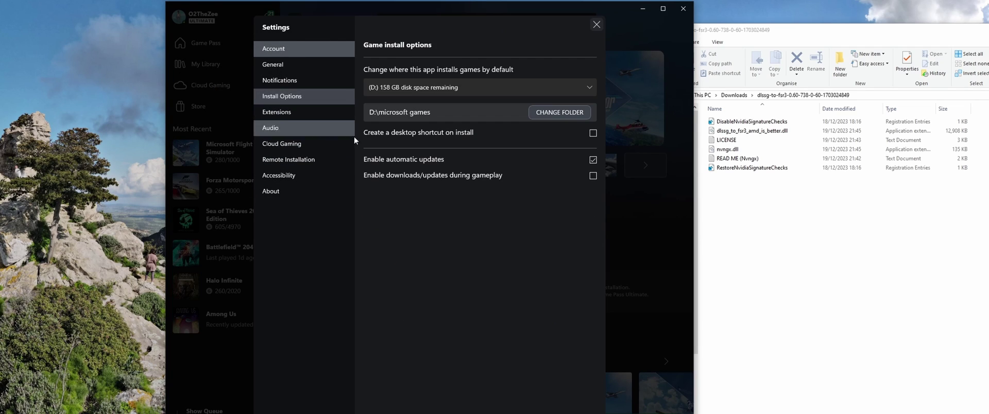
left_click(439, 89)
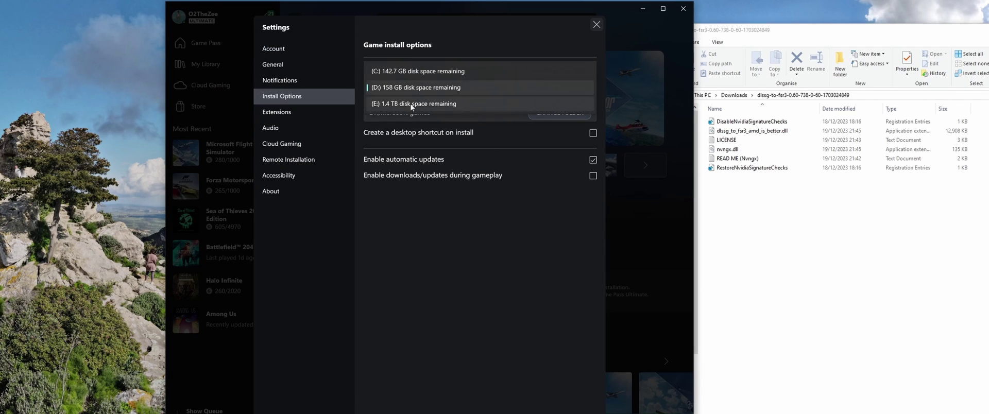
left_click(391, 91)
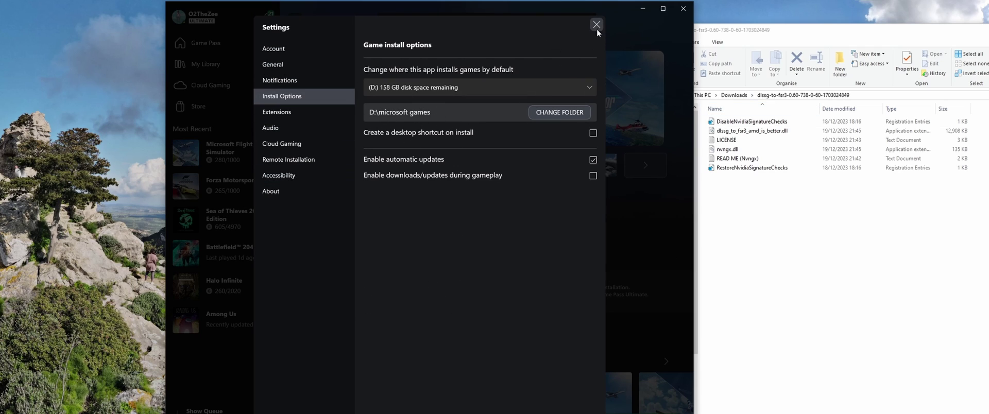
left_click(784, 217)
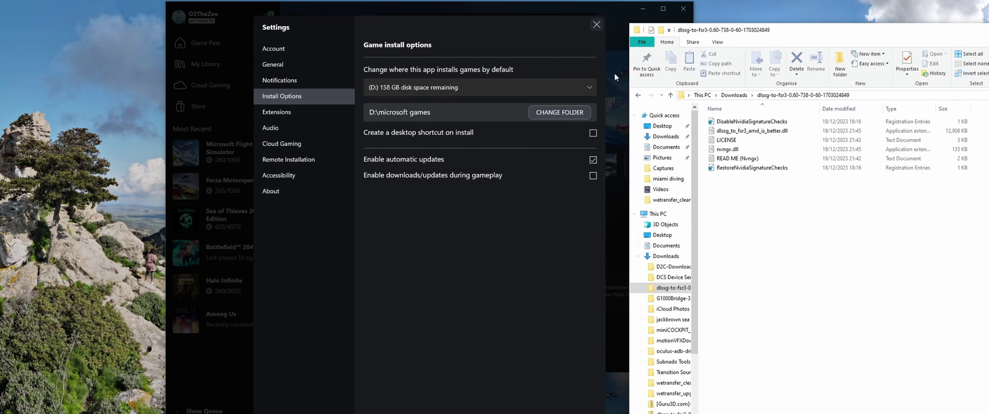
Close the install options and the Xbox app, and arrange the mod folder window beside the WD Media (D:) window.
left_click(596, 24)
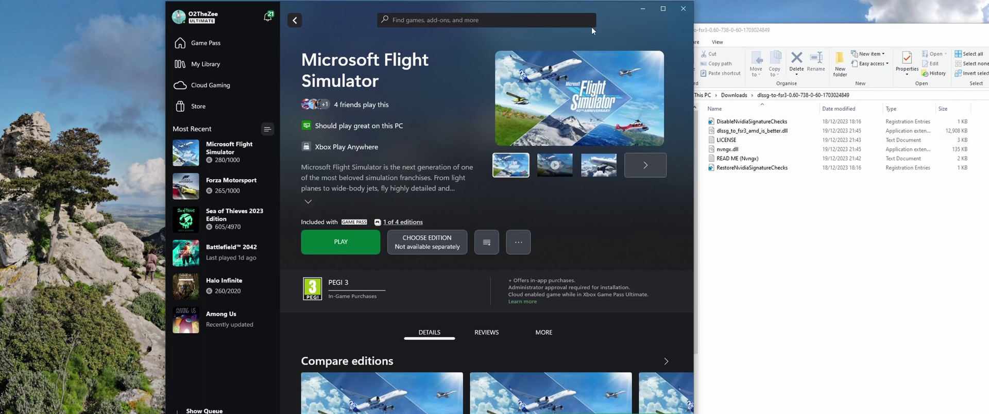
left_click(683, 8)
left_click_drag(791, 37, 533, 20)
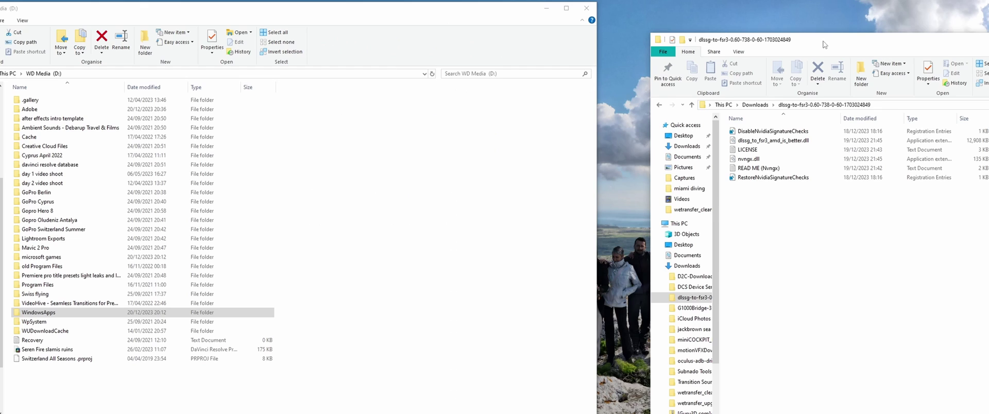
left_click_drag(823, 44, 789, 44)
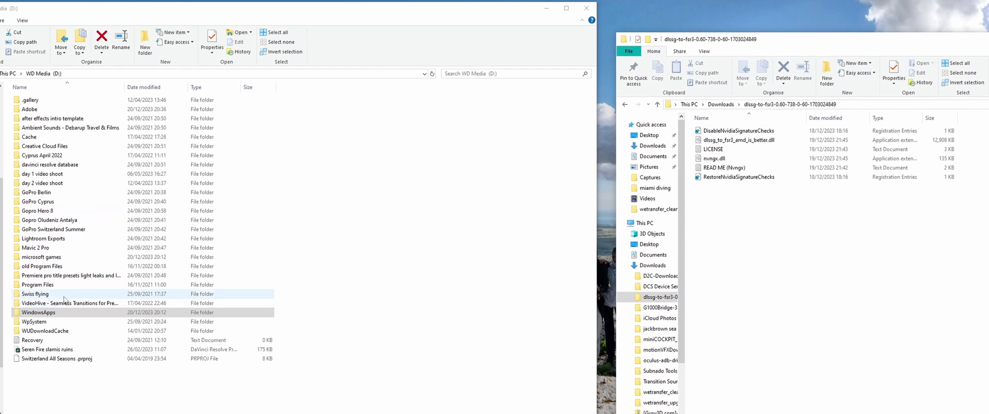
Open the Content folder of Microsoft Flight Simulator inside microsoft games on the D: drive and show its program files.
double_click(57, 260)
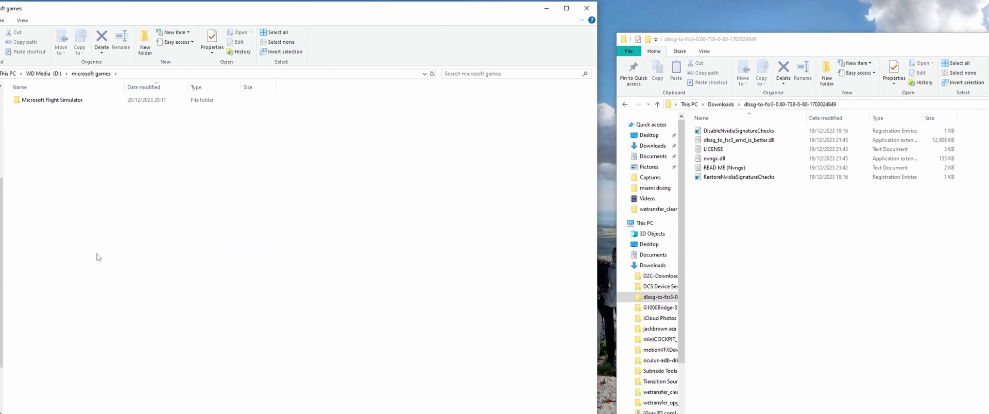
double_click(109, 106)
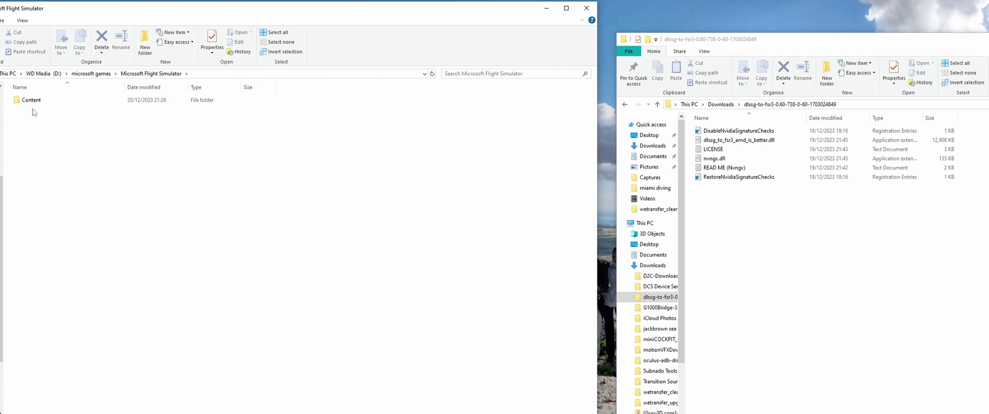
double_click(32, 100)
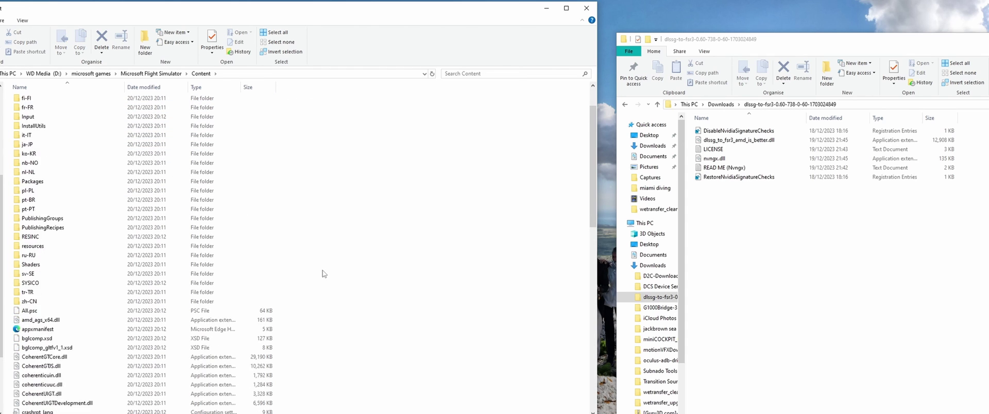
scroll(324, 276, "down", 5)
scroll(320, 287, "down", 1)
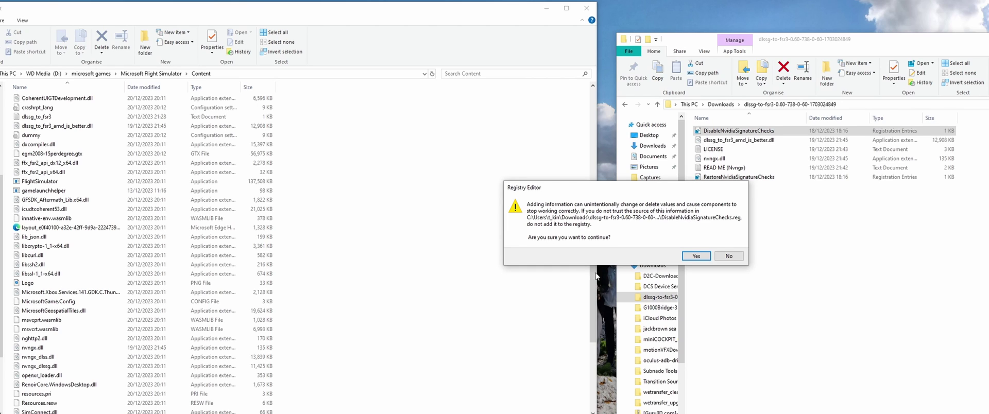
Add the DisableNvidiaSignatureChecks entries from the mod folder to the Windows registry.
left_click(697, 256)
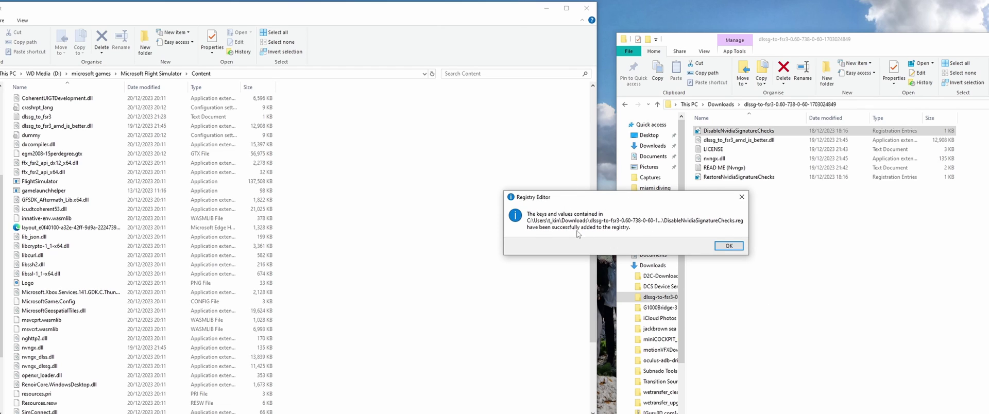
left_click(740, 249)
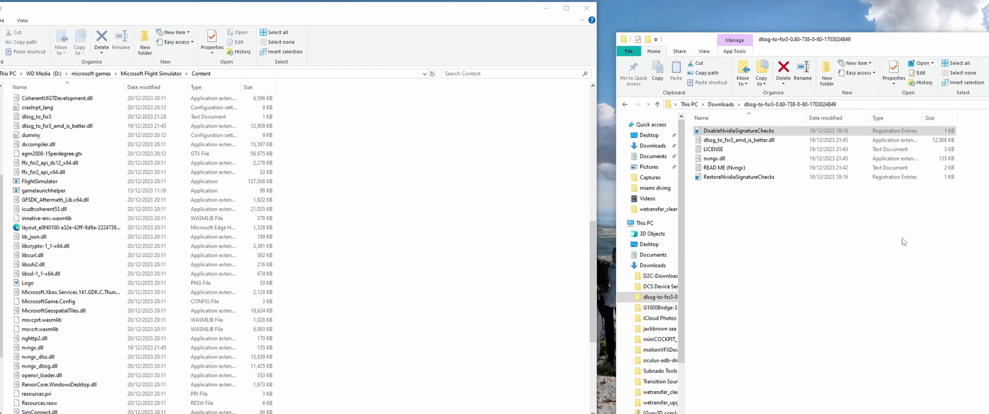
Select dlssg_to_fsr3_amd_is_better.dll and nvngx.dll together in the mod folder, and clear the selection.
left_click(768, 167)
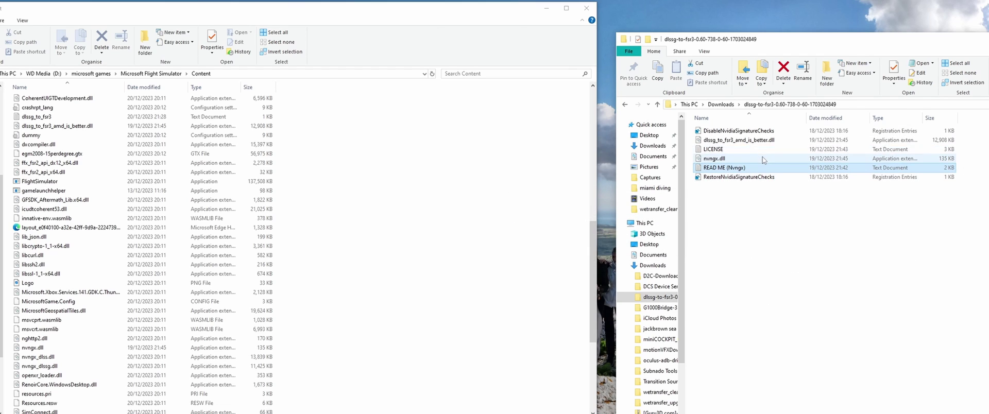
left_click(753, 159)
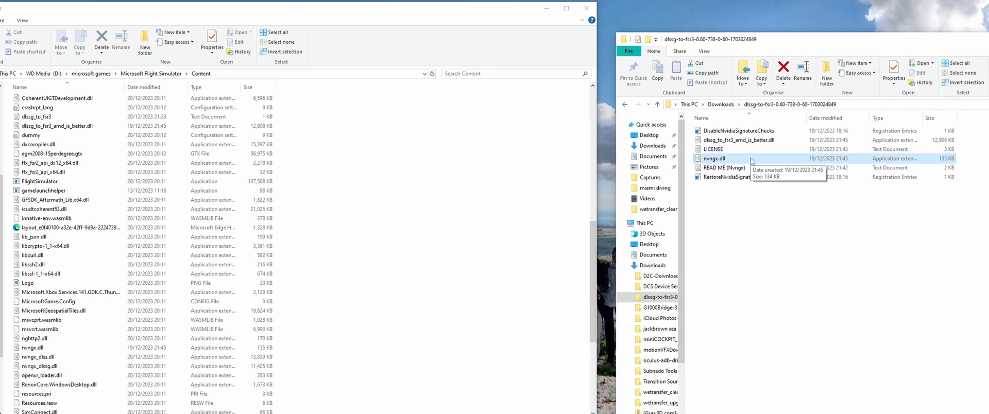
left_click(735, 141)
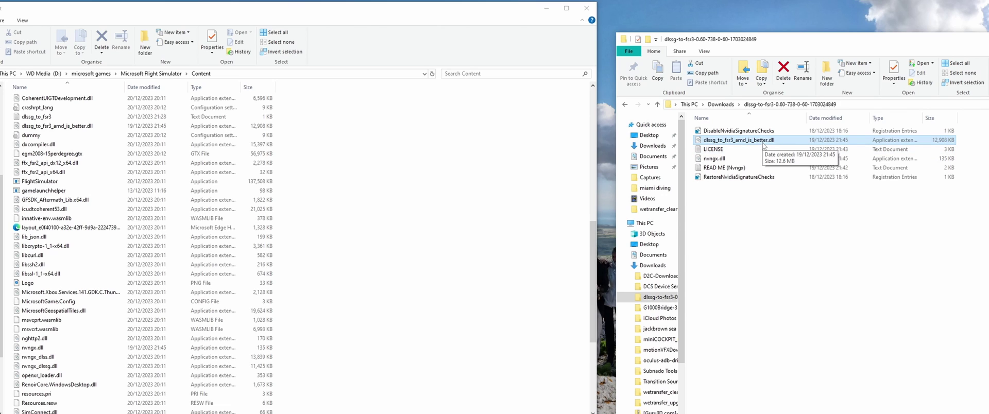
left_click(716, 158, "ctrl")
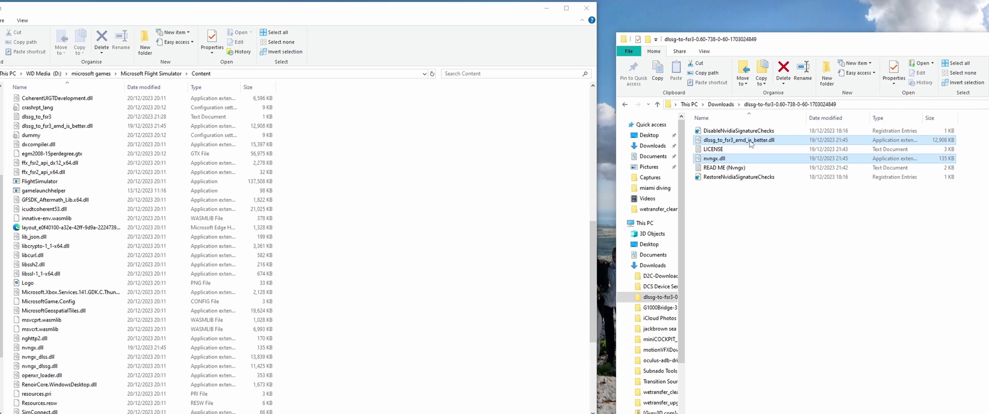
left_click_drag(721, 157, 818, 170)
left_click(836, 271)
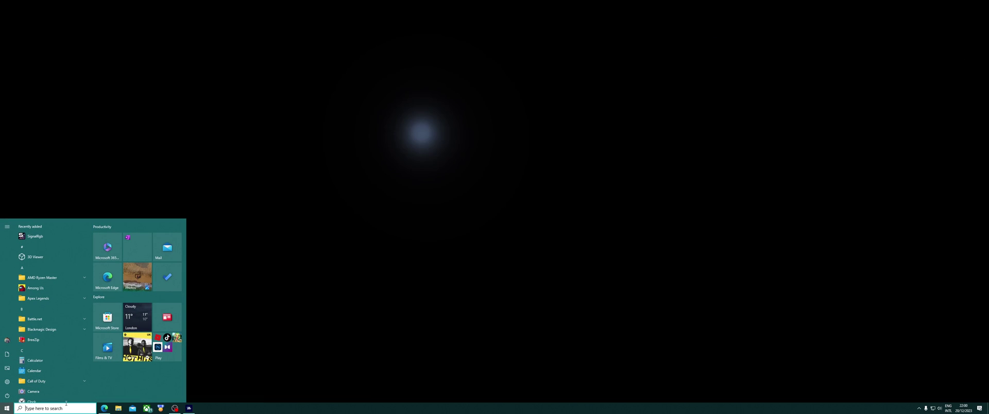
Search Windows for "game", view the Game Mode and Game Bar settings, and check hardware-accelerated GPU scheduling in Graphics settings.
type("game")
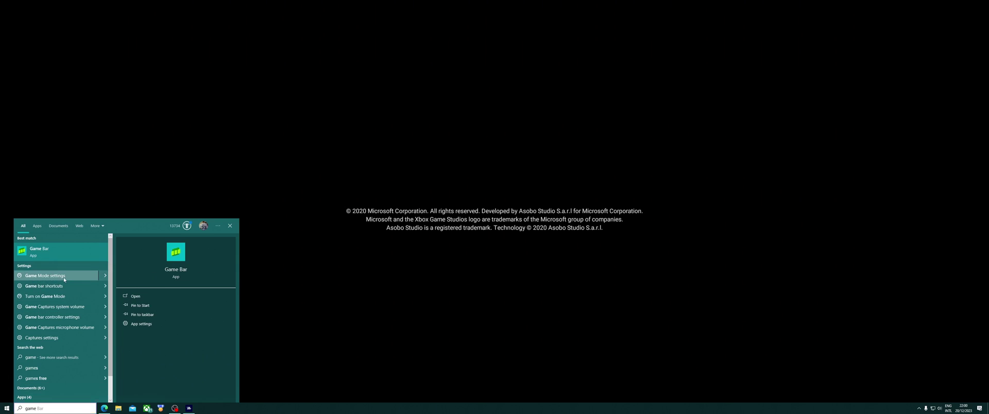
left_click(49, 276)
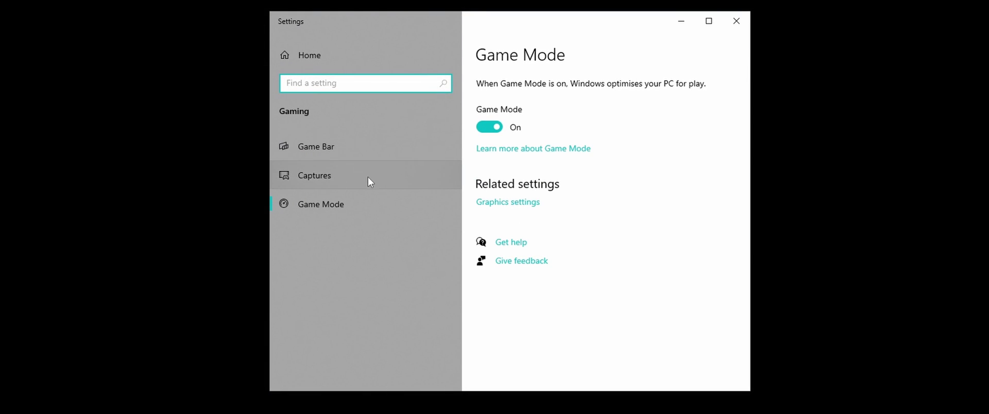
left_click(353, 150)
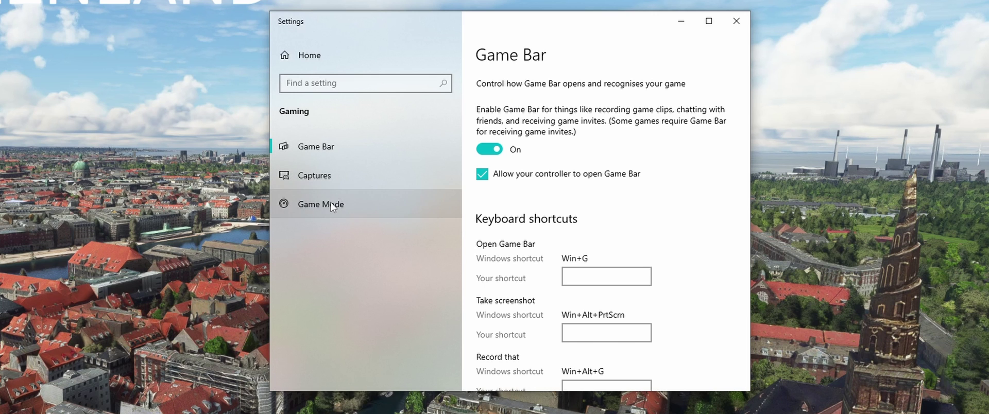
left_click(332, 203)
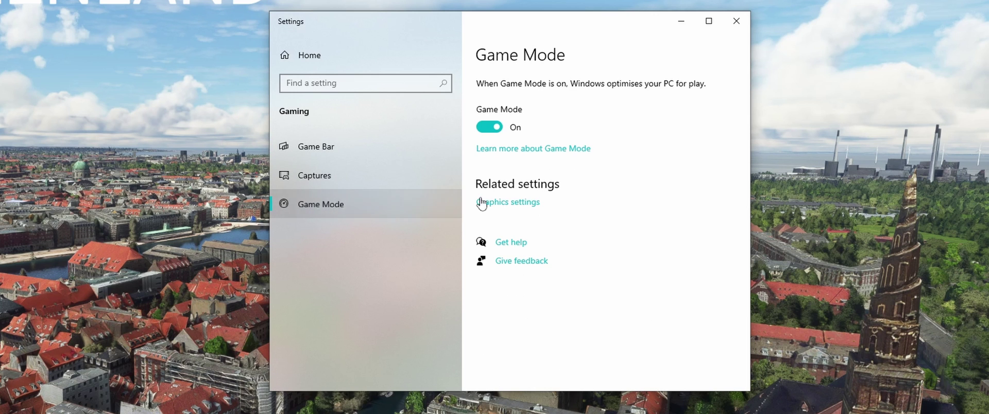
left_click(514, 203)
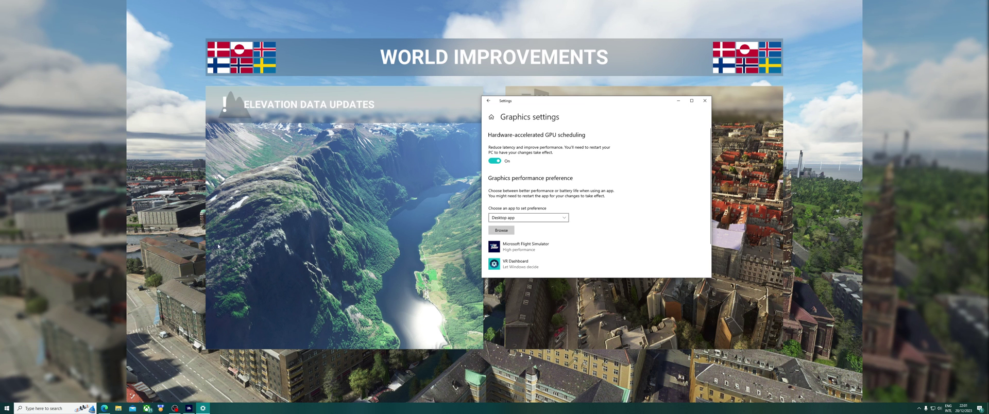
View the Windows power options containing Restart and dismiss them without restarting the PC.
left_click(7, 407)
left_click(6, 396)
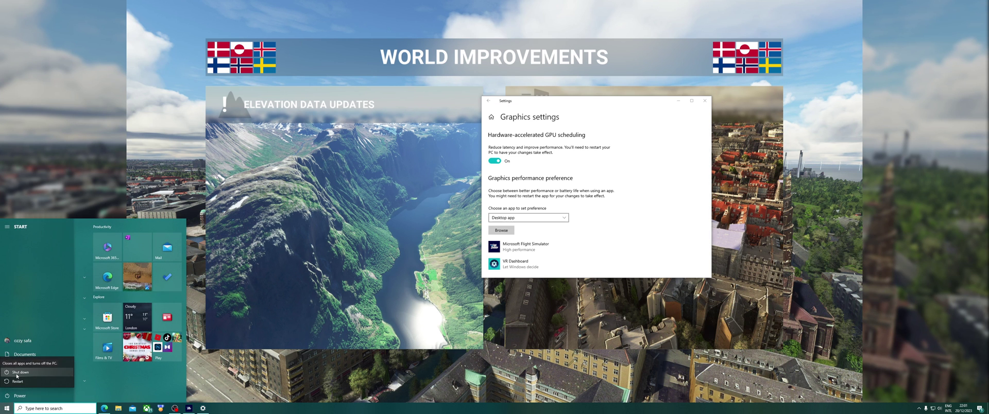
left_click(577, 248)
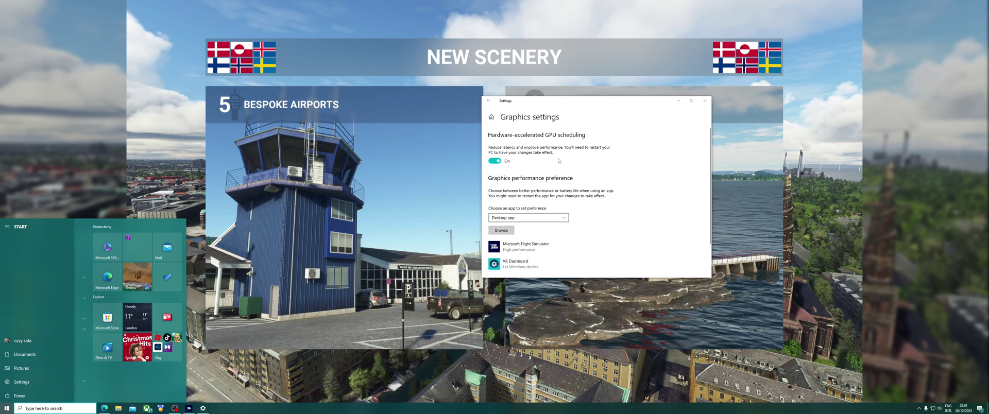
left_click(7, 408)
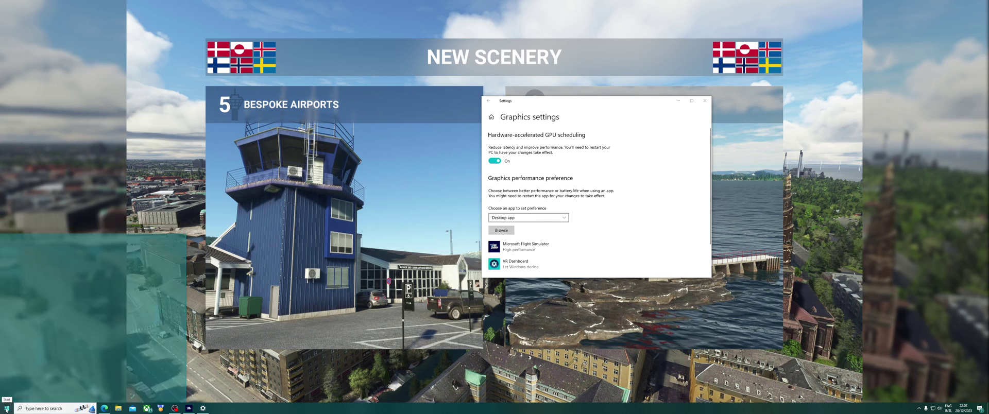
left_click(6, 408)
left_click(8, 396)
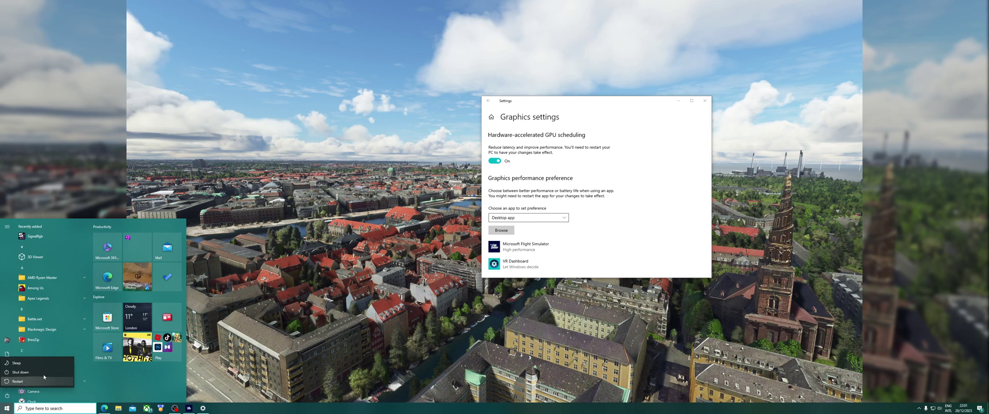
left_click(679, 237)
Set NVIDIA DLSS Frame Generation to On in the simulator's graphics options.
left_click(819, 259)
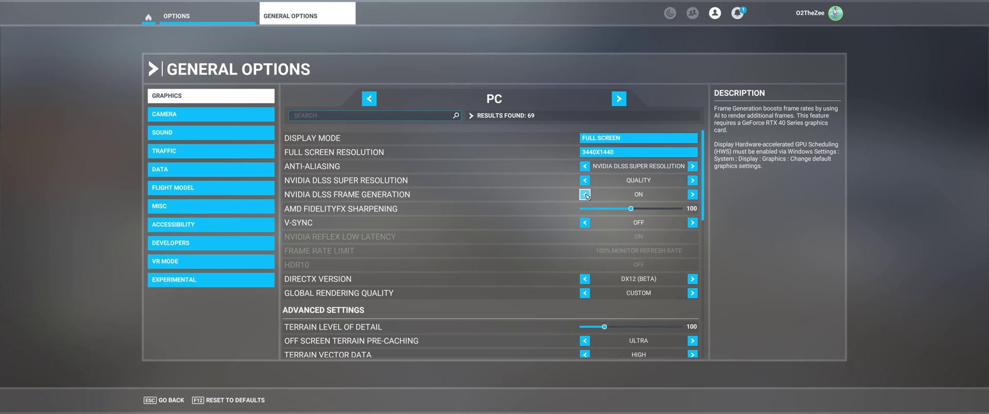
left_click(693, 195)
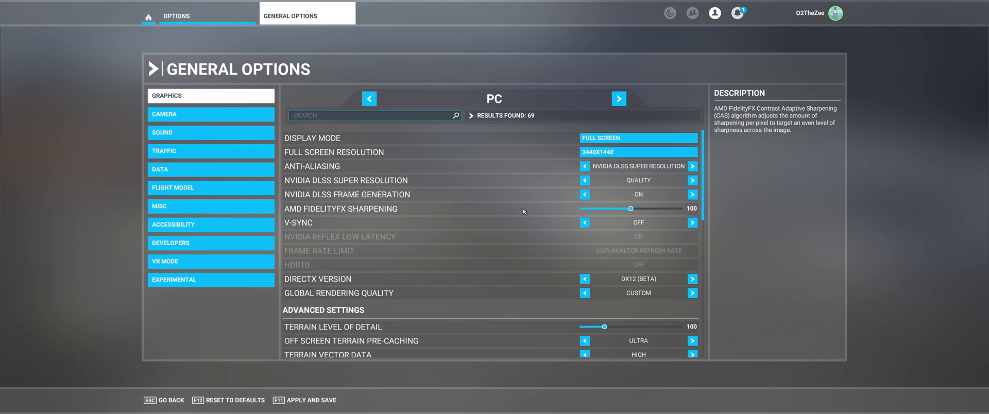
Switch to NVIDIA Control Panel and show the program-specific 3D settings for Microsoft Flight Simulator.
key("super")
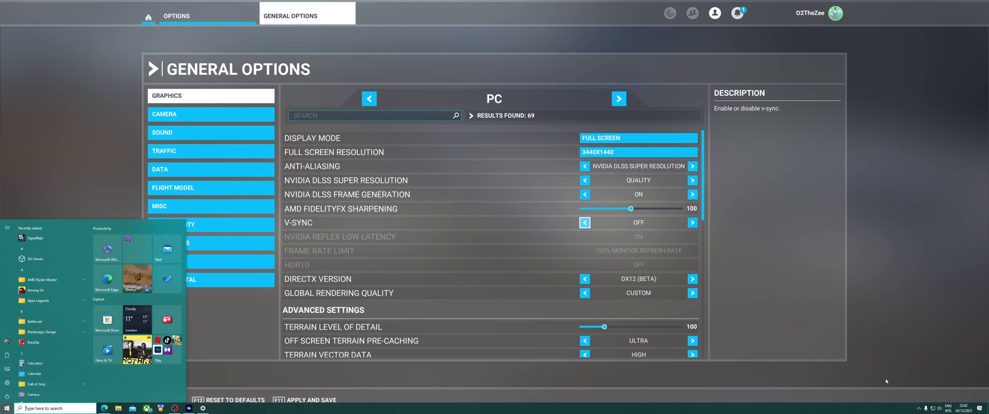
left_click(919, 408)
right_click(930, 387)
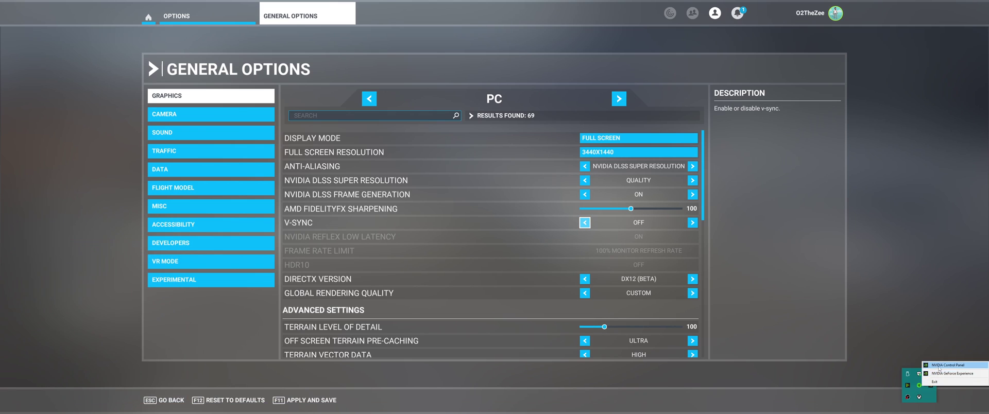
left_click(939, 365)
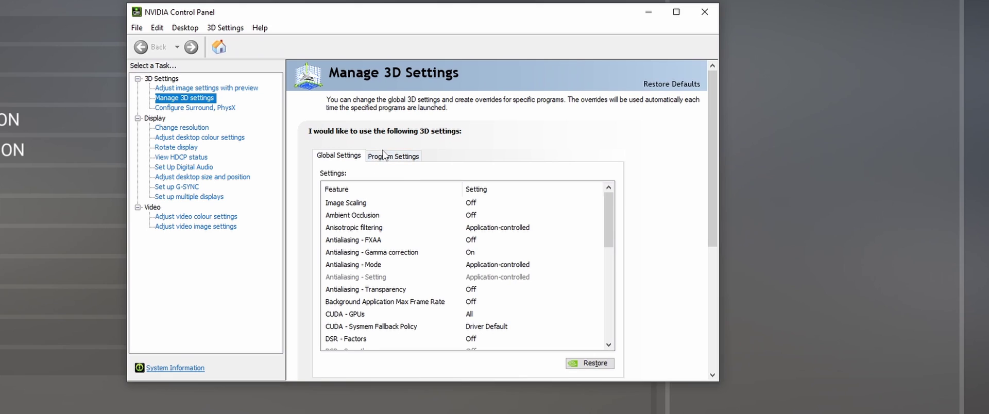
left_click(804, 19)
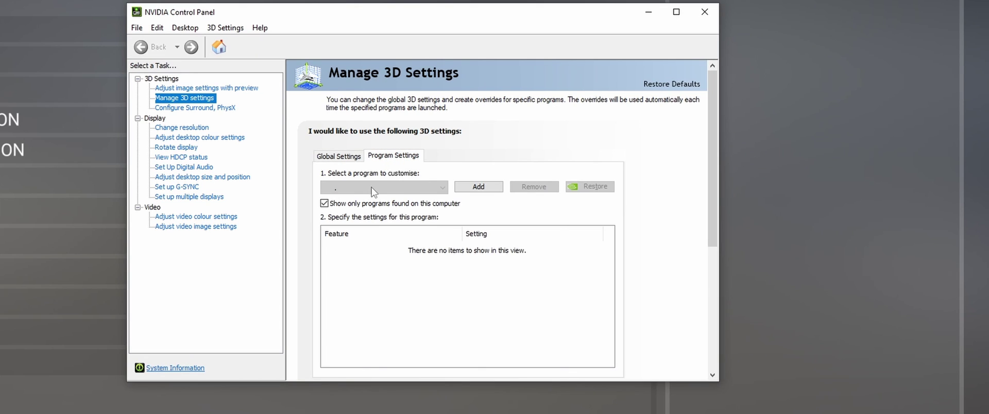
left_click(372, 189)
left_click(372, 190)
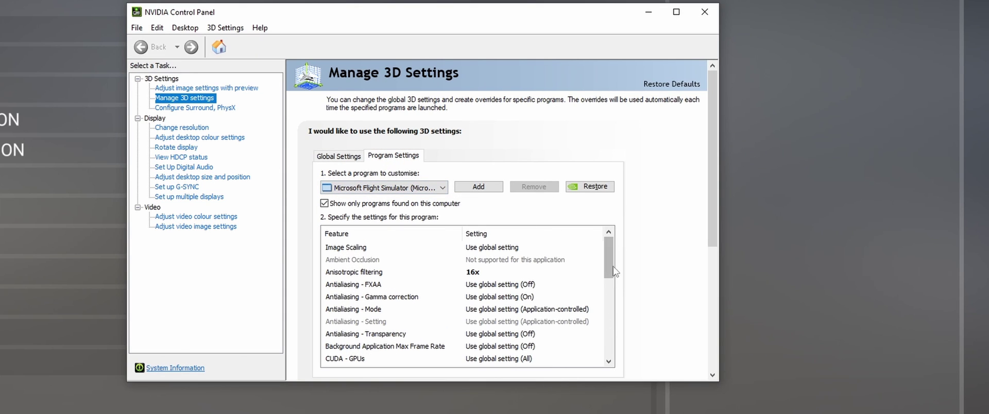
Check the Vertical sync setting for Microsoft Flight Simulator and close NVIDIA Control Panel.
scroll(610, 294, "down", 7)
left_click(442, 322)
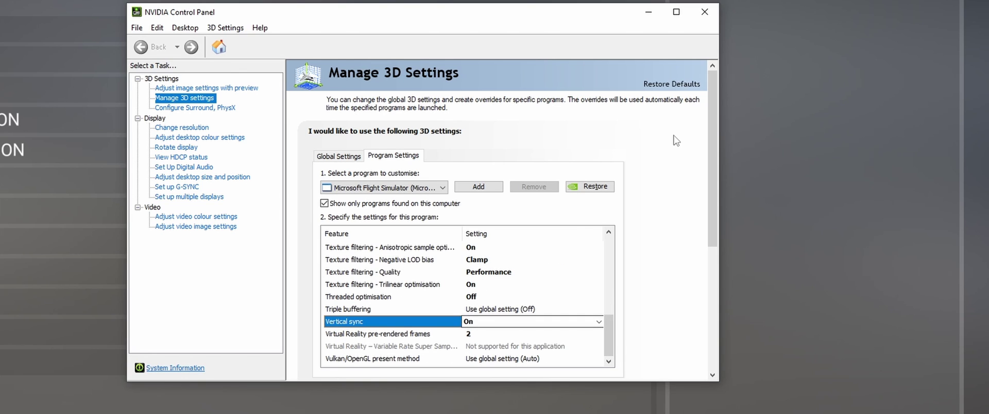
left_click(704, 11)
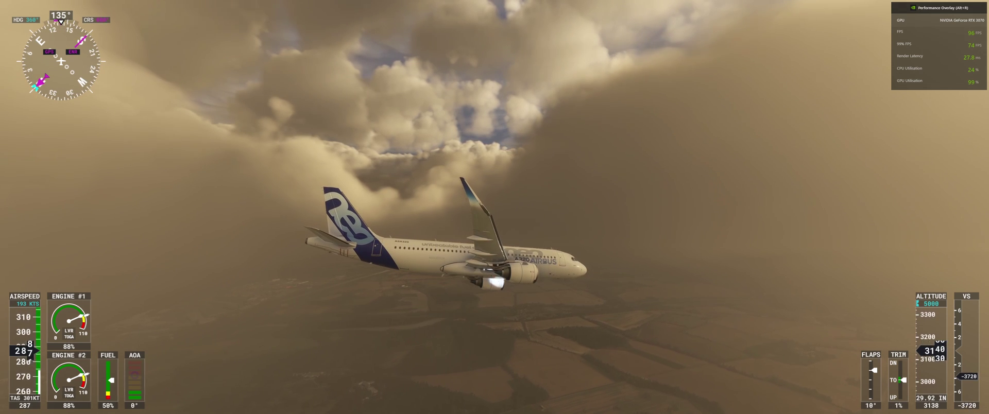